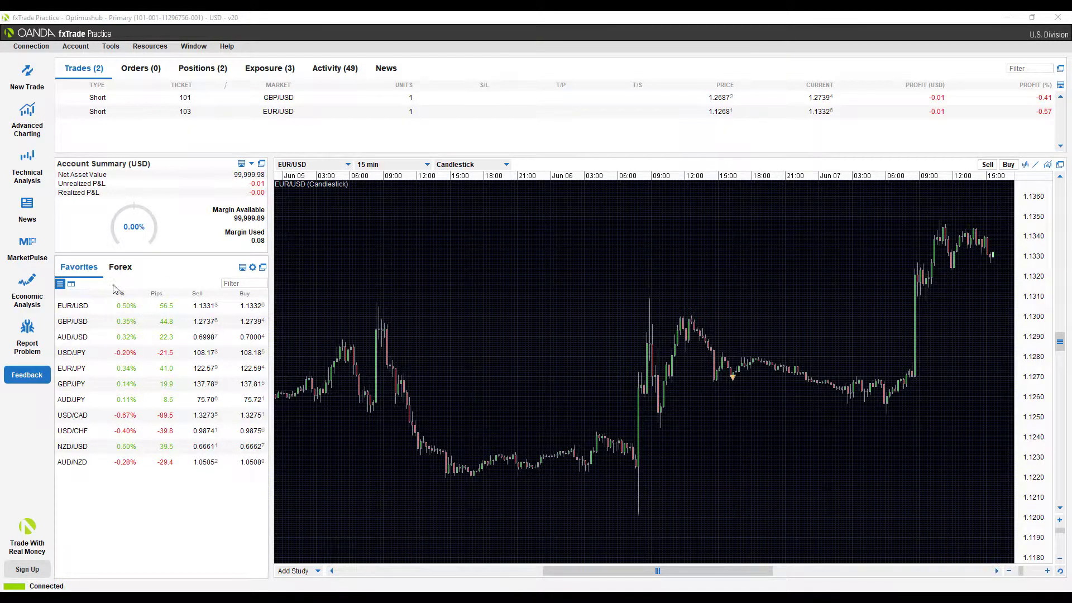
Step: Browse the full Forex pair list, then return to the Favorites pairs EUR/USD through AUD/NZD
left_click(131, 275)
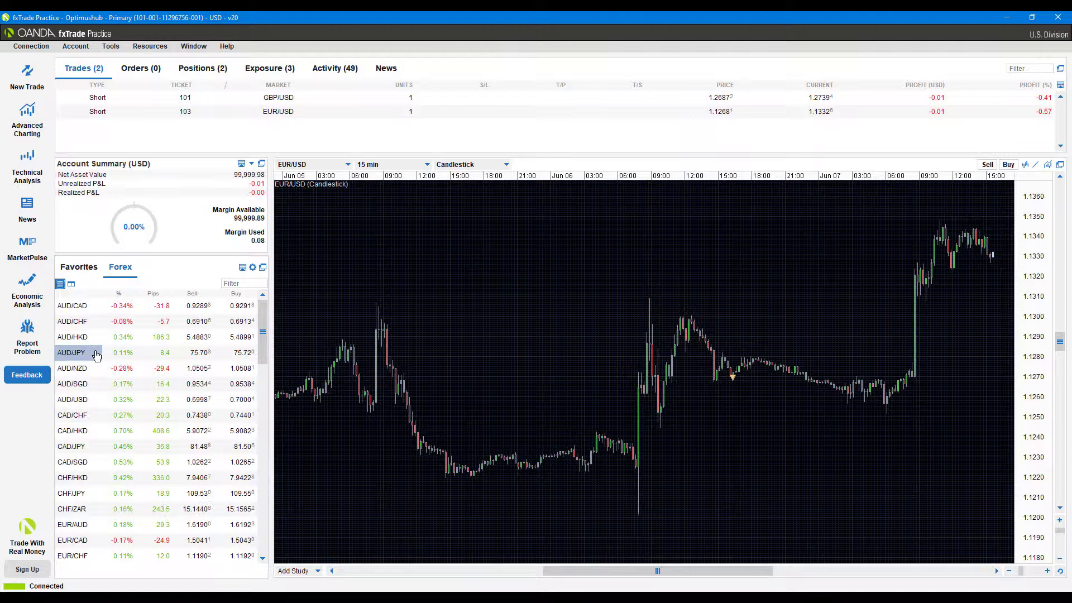
scroll(140, 391, "down", 8)
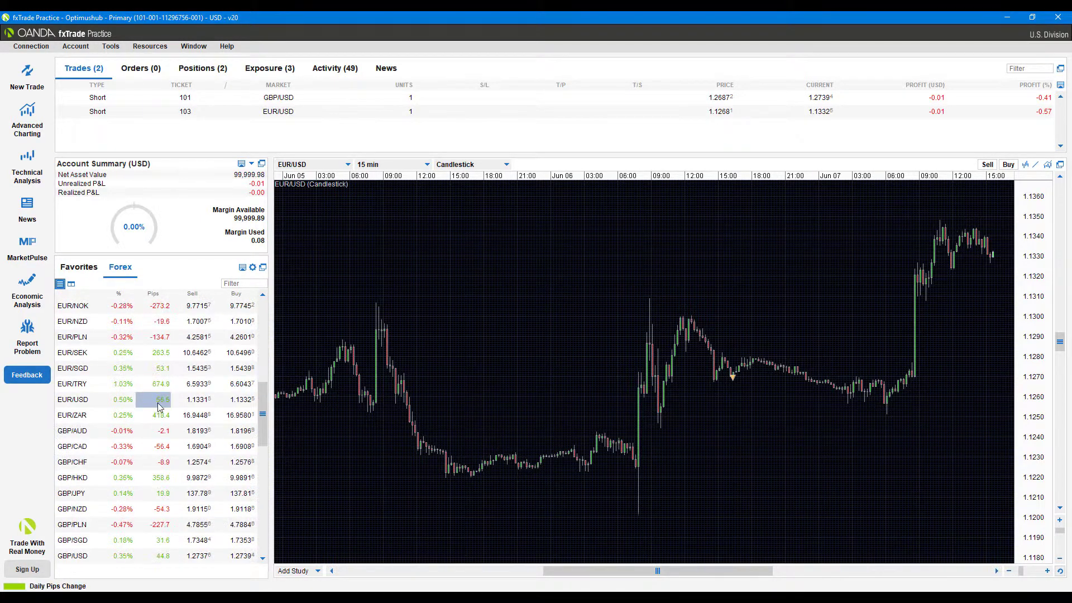
scroll(160, 411, "down", 8)
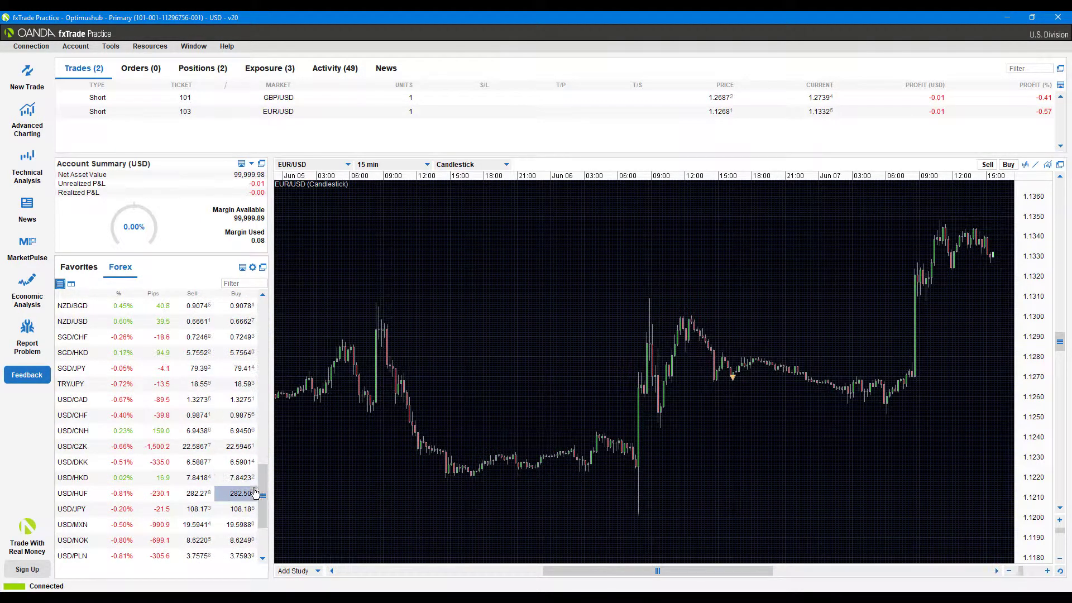
scroll(253, 491, "up", 16)
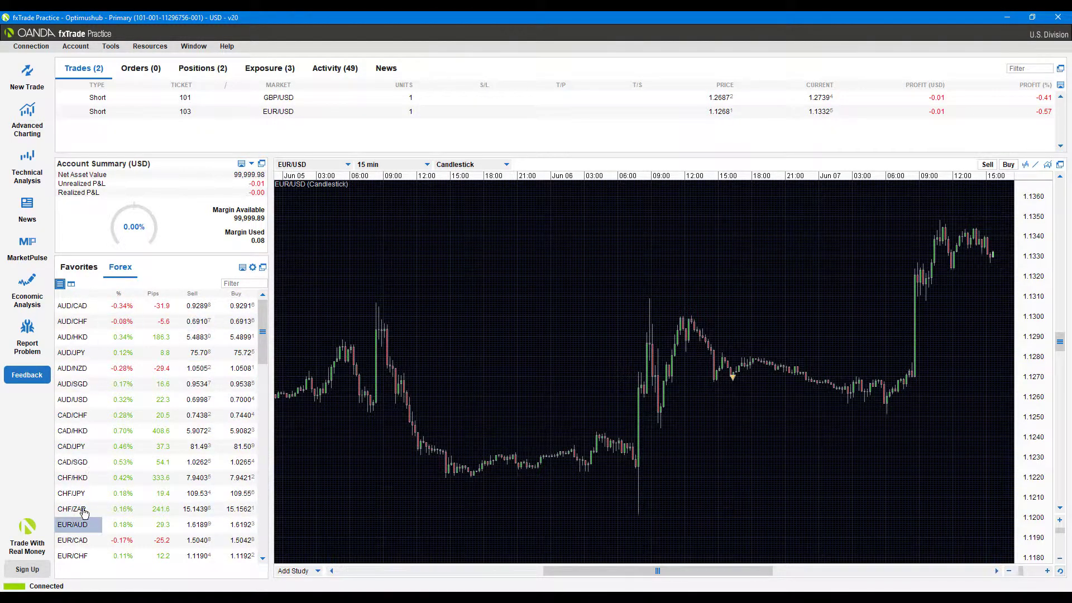
left_click(82, 268)
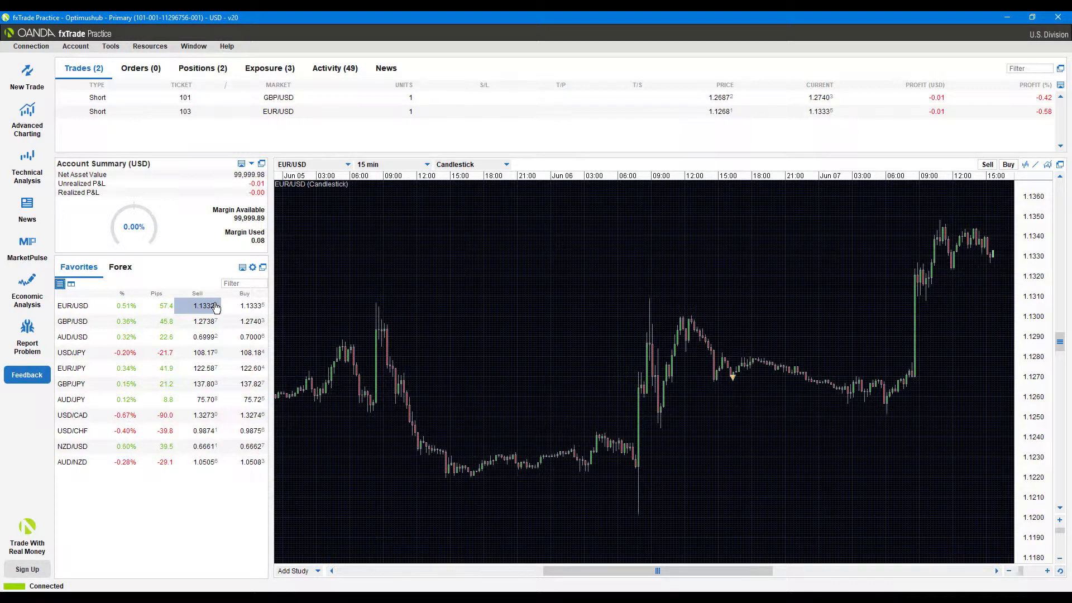
Step: Switch the Favorites pairs from a list to price tiles with large sell and buy quotes
left_click(128, 275)
left_click(93, 272)
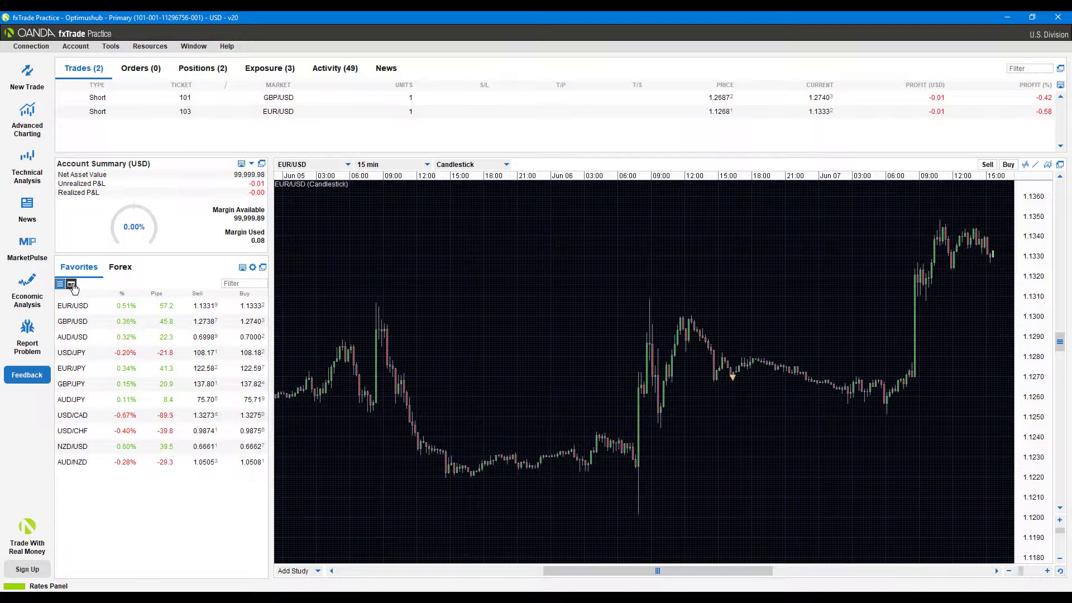
left_click(72, 285)
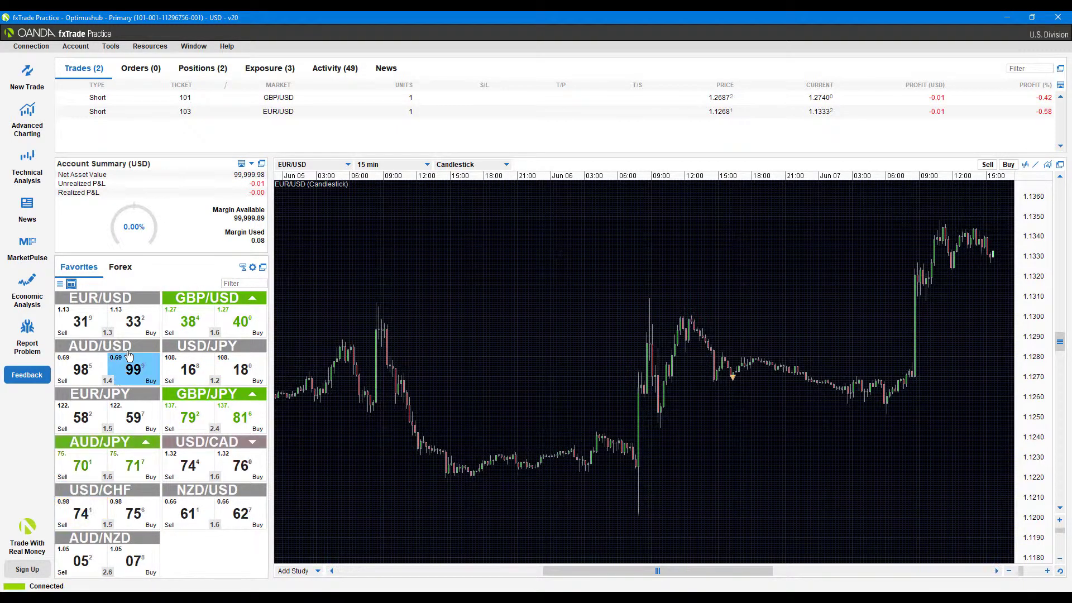
Step: Start a EUR/USD market buy order from the tile and verify Units is 10
left_click(129, 321)
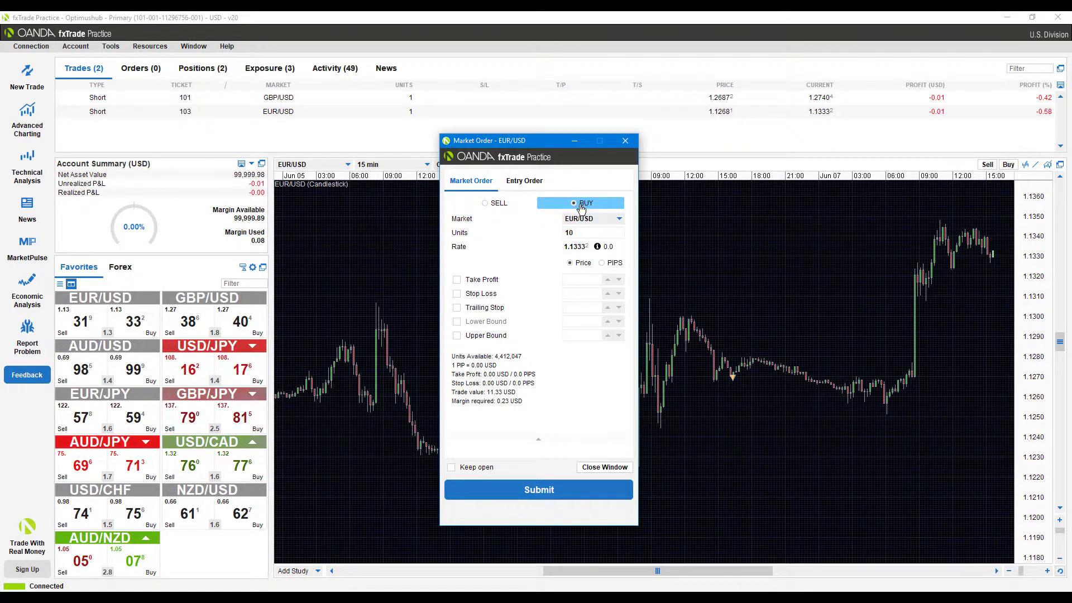
double_click(613, 230)
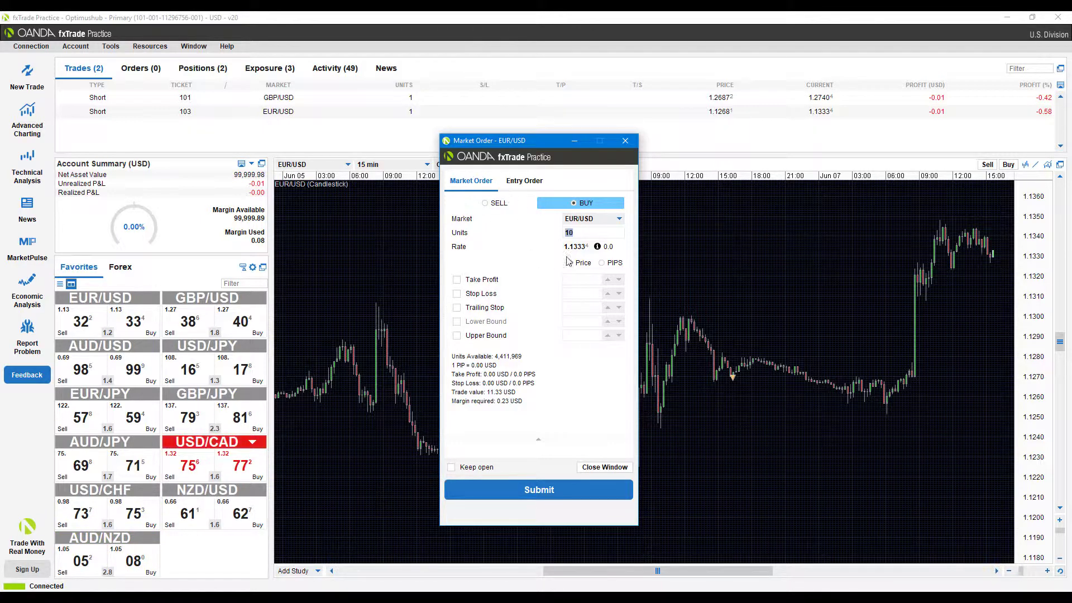
left_click(584, 230)
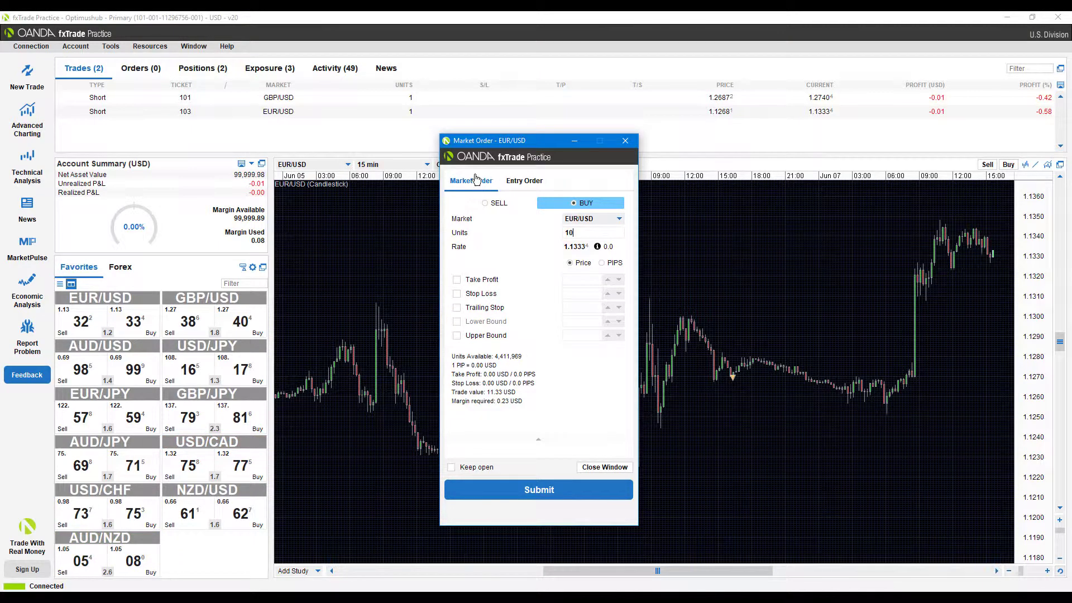
left_click(527, 183)
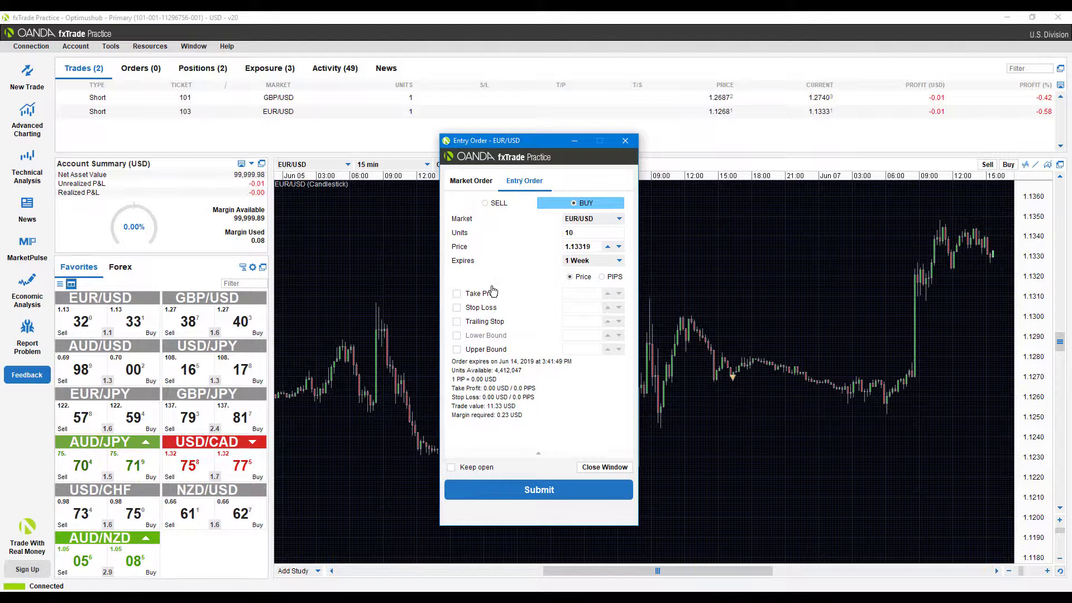
left_click(593, 260)
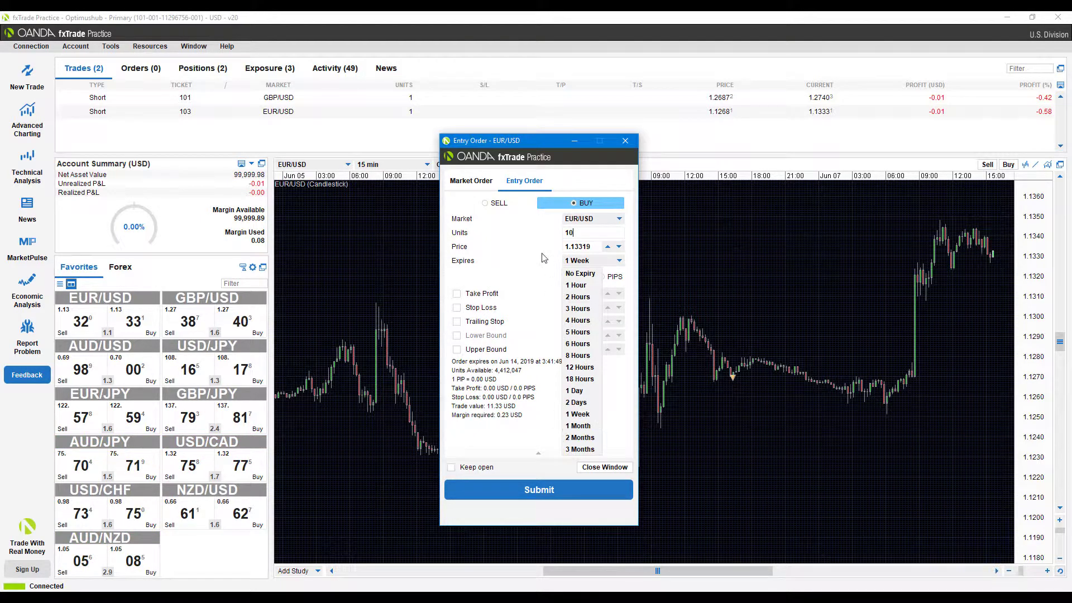
left_click(492, 261)
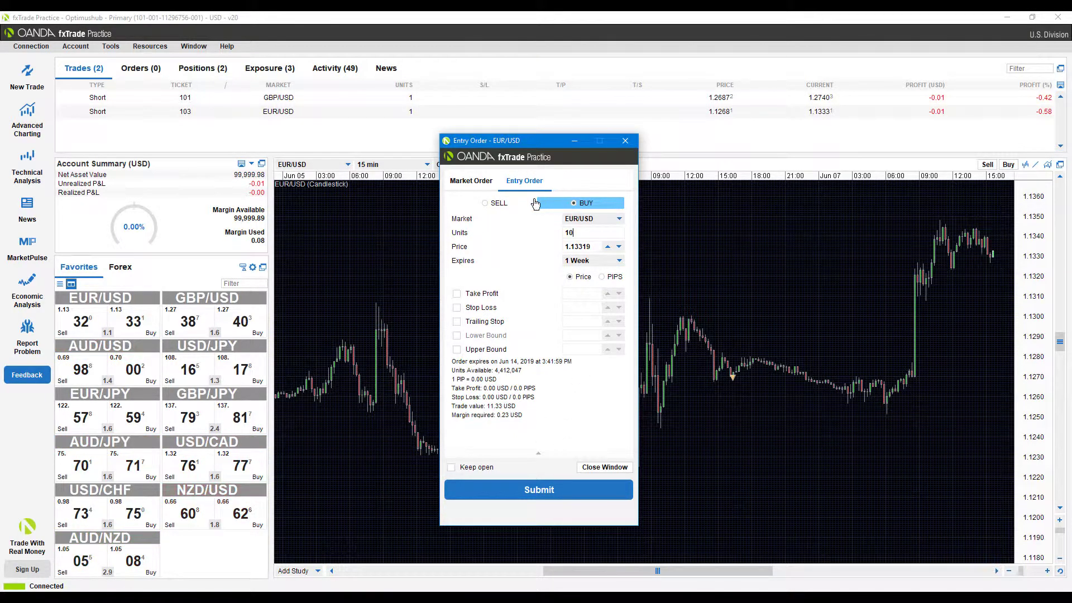
left_click(472, 181)
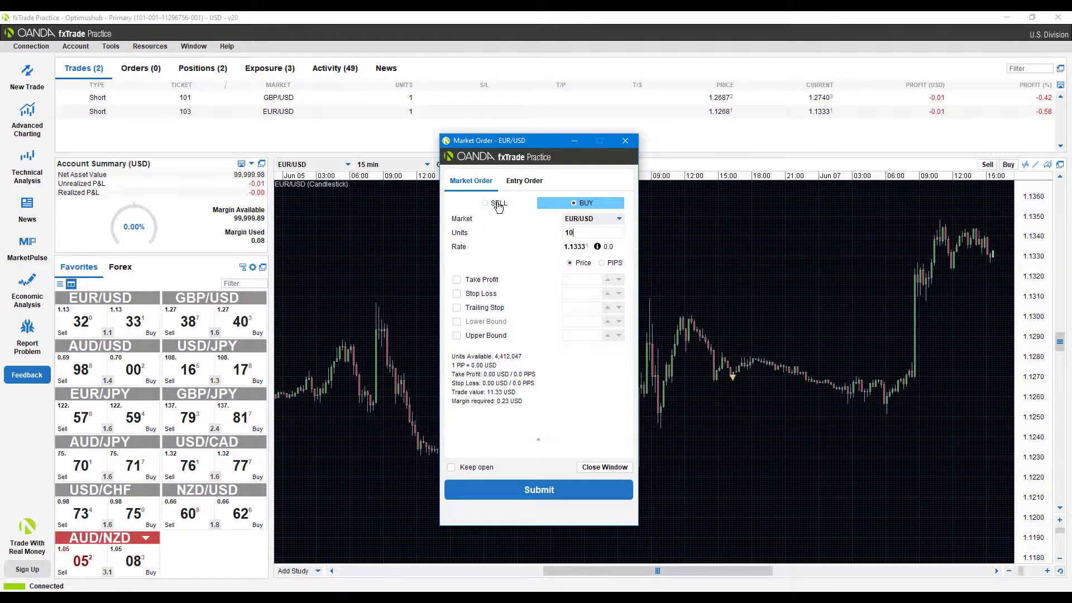
Step: Submit the 10-unit EUR/USD buy, accepting the reversal into a 9-unit long at 1.13334
left_click(499, 203)
left_click(587, 203)
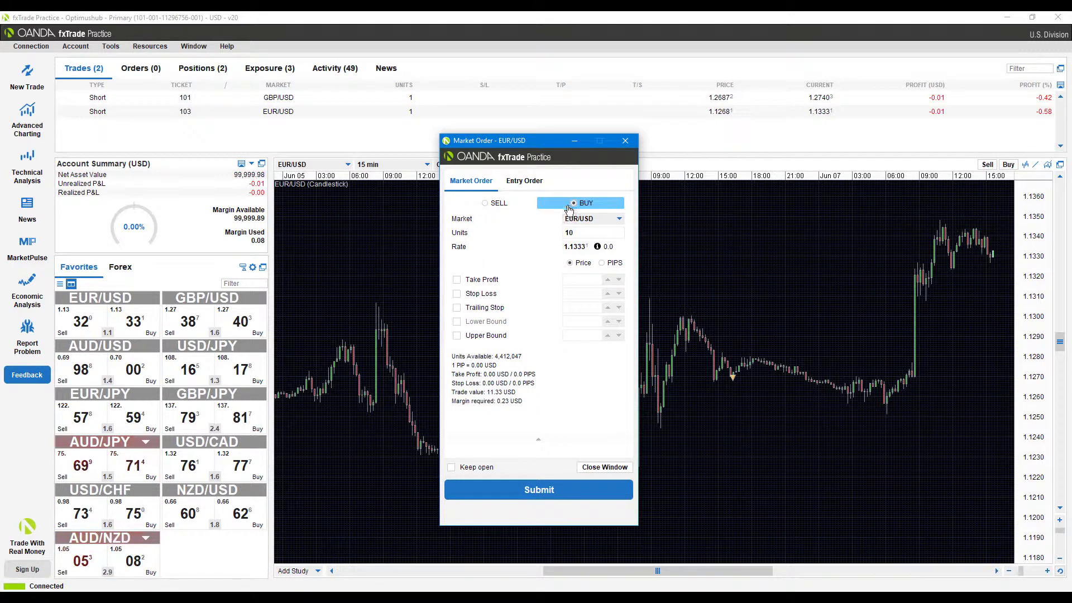
left_click(499, 203)
left_click(588, 205)
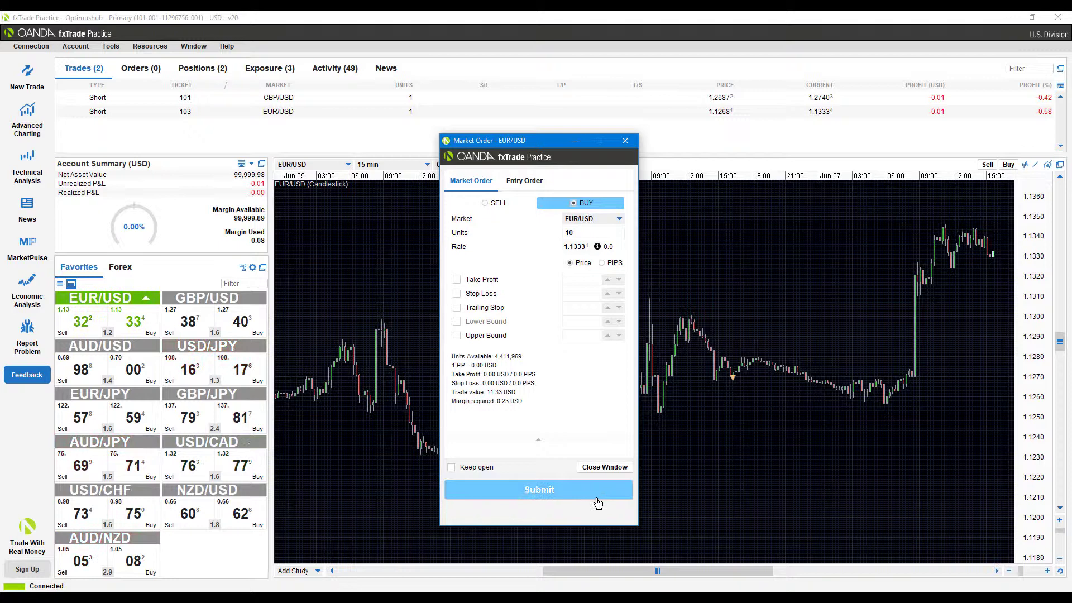
left_click(588, 495)
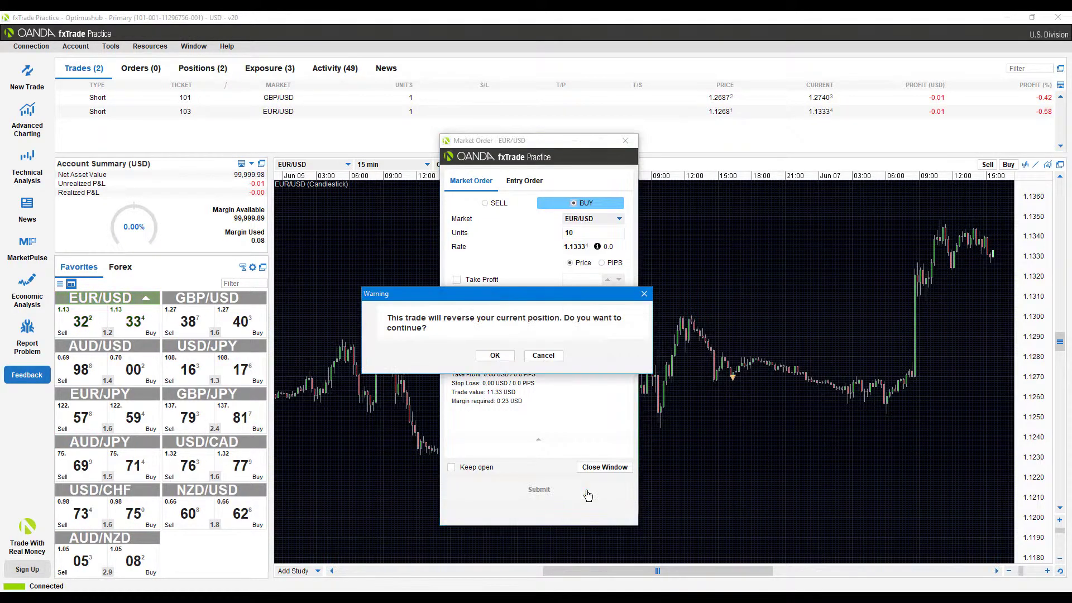
left_click(495, 356)
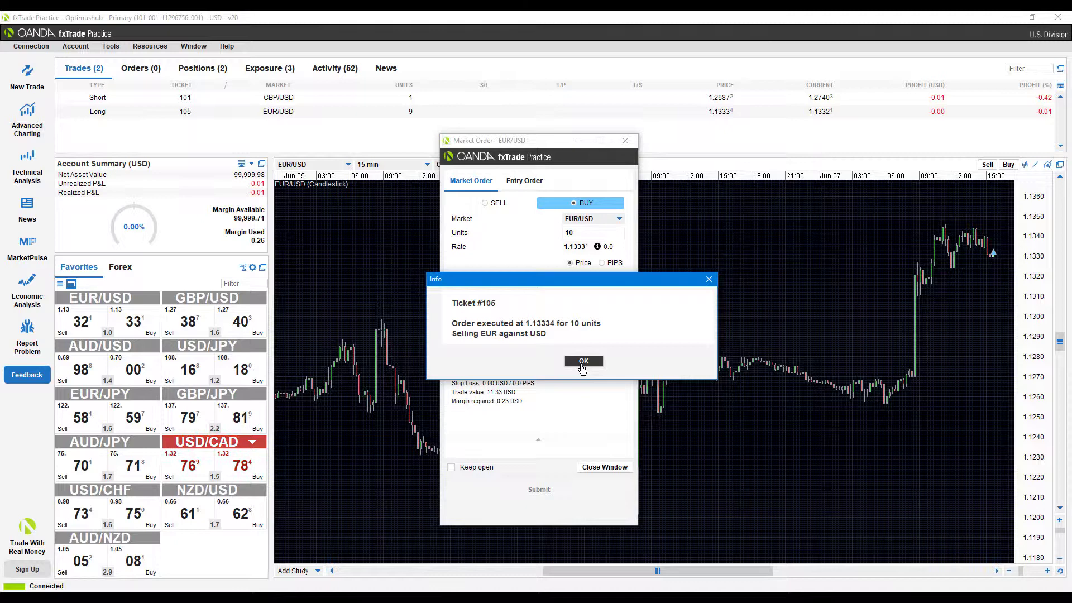
left_click(582, 363)
Step: Select the GBP/USD and EUR/USD trade rows, then view the empty Orders (0) list
left_click(338, 104)
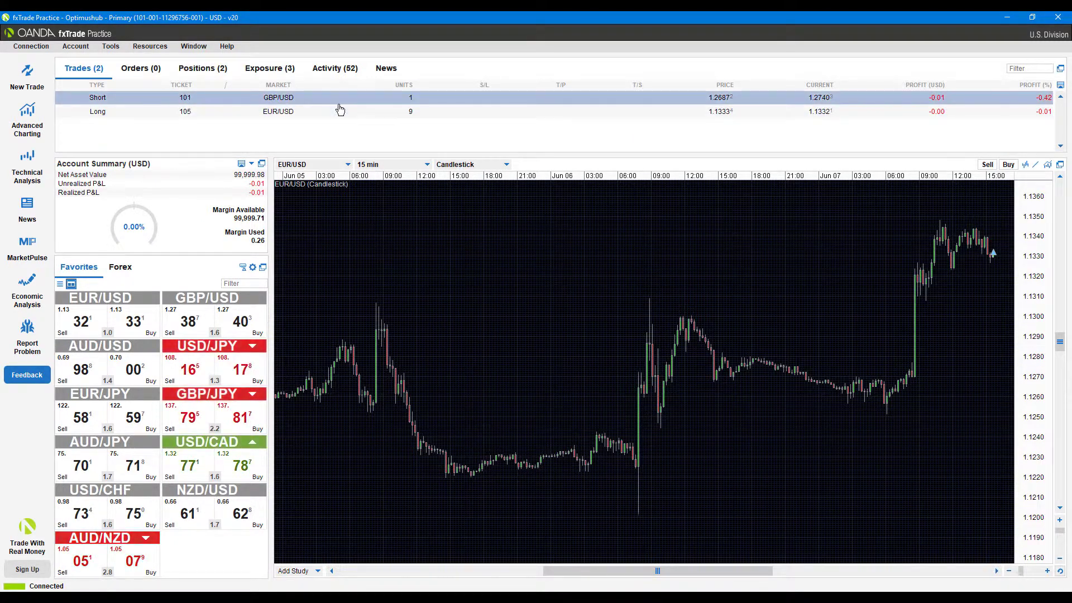
left_click(340, 111)
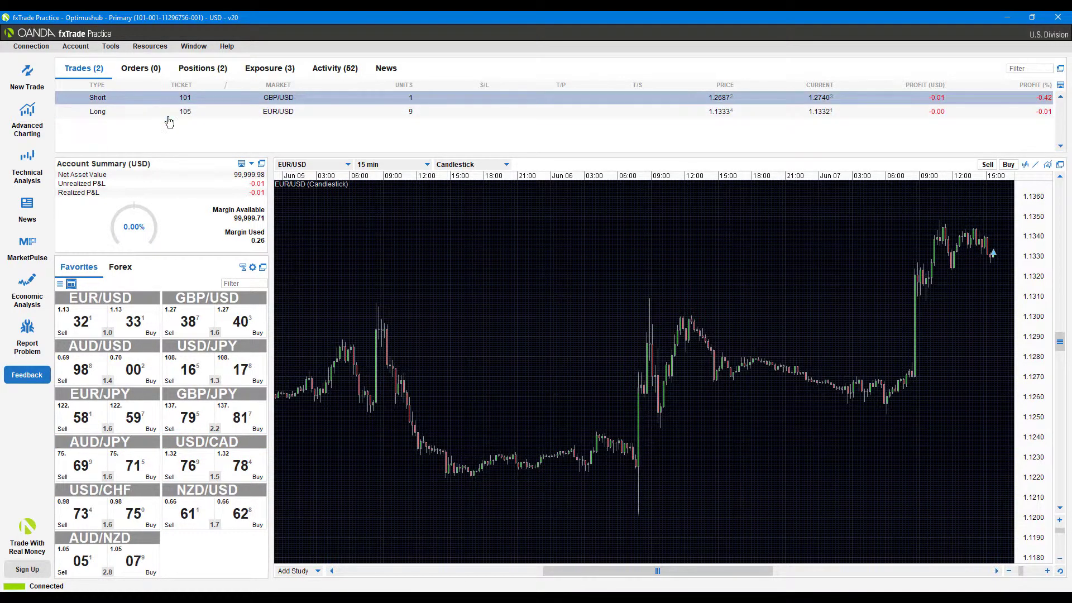
left_click(394, 115)
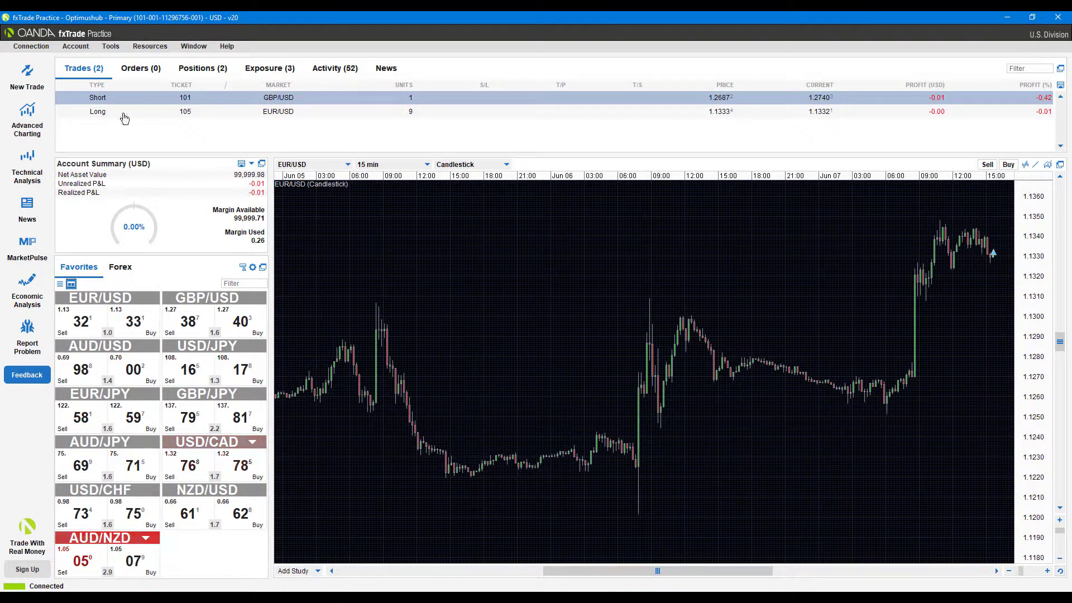
left_click(409, 115)
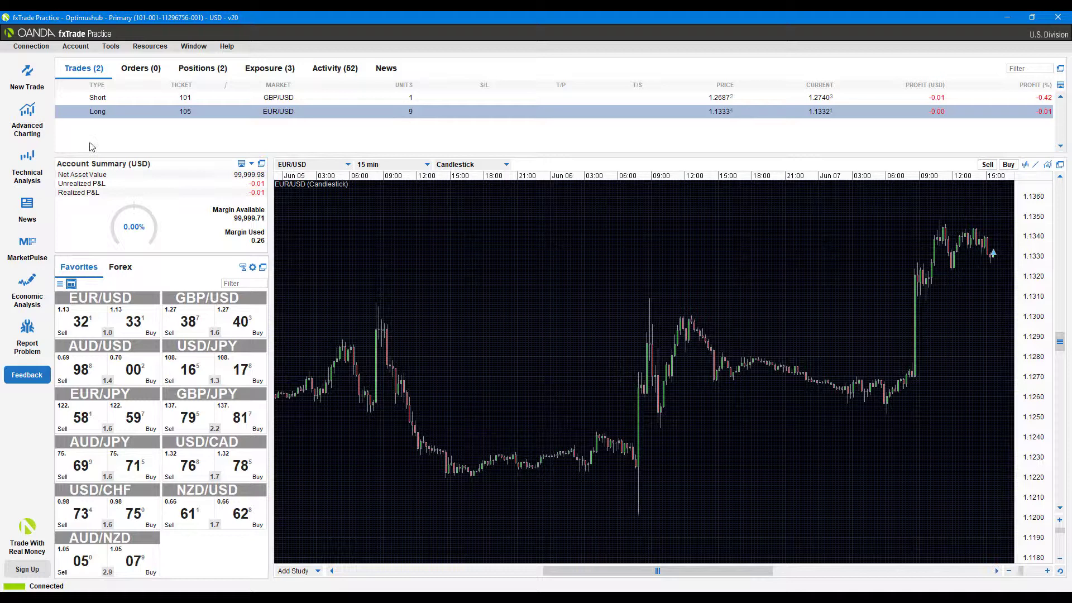
left_click(156, 76)
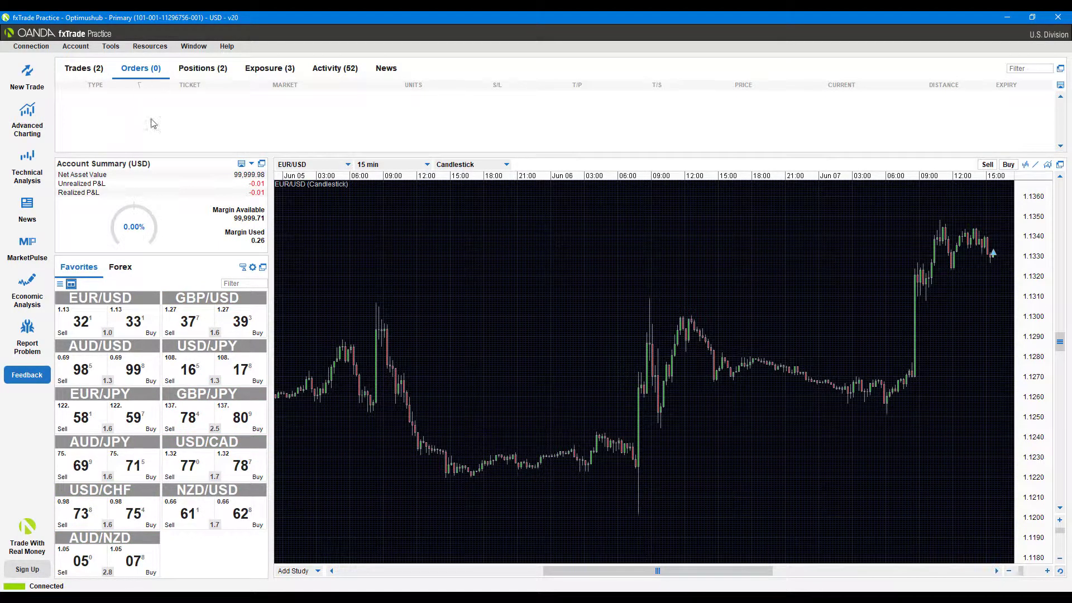
Step: Look through the Positions, Exposure, Activity and News tabs, ending back on Trades
left_click(197, 68)
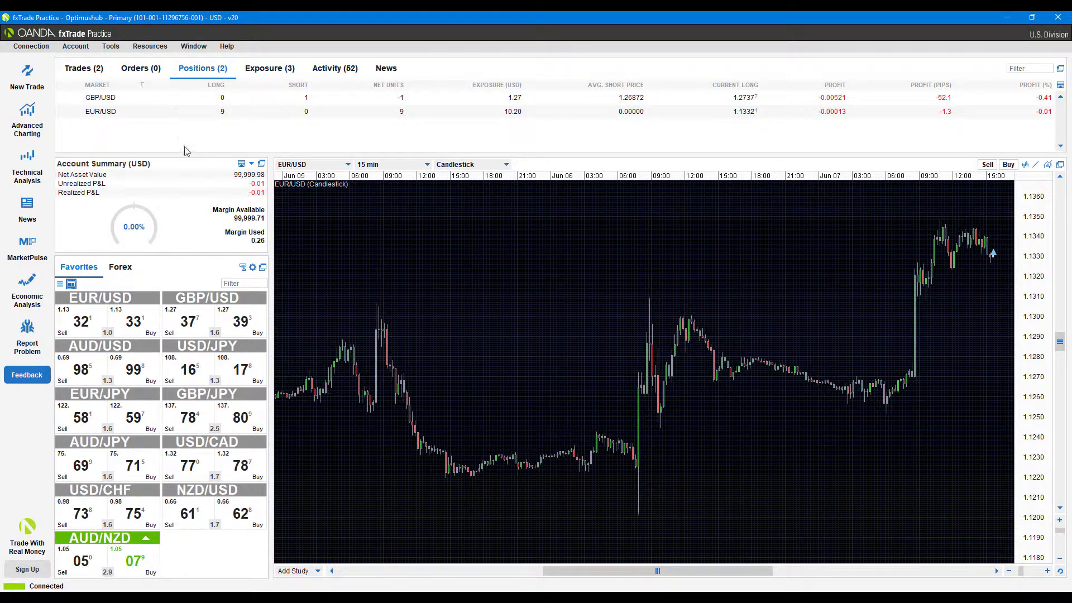
left_click(261, 71)
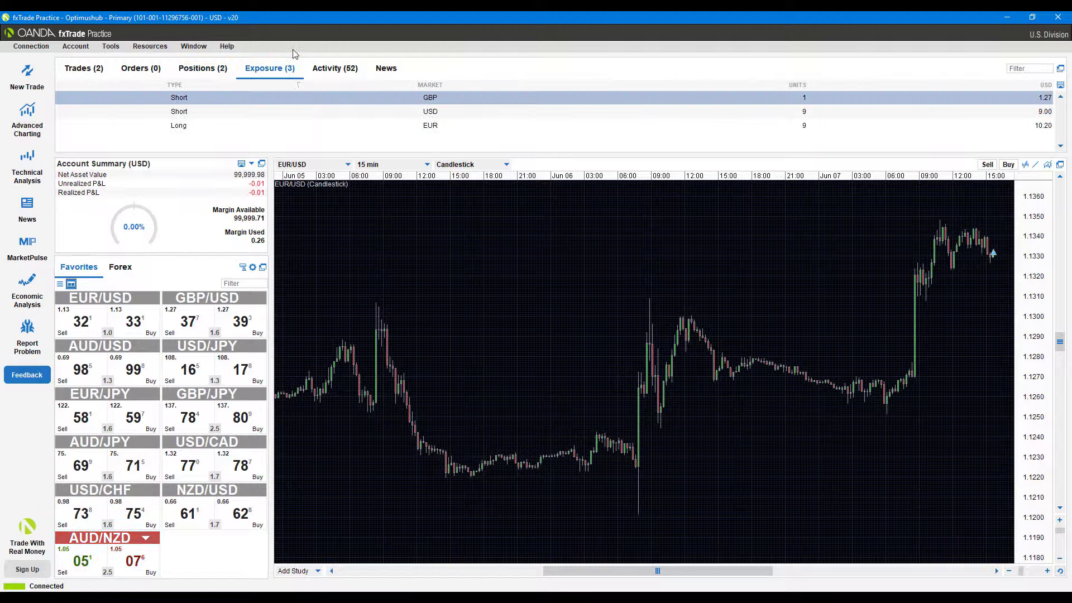
left_click(319, 71)
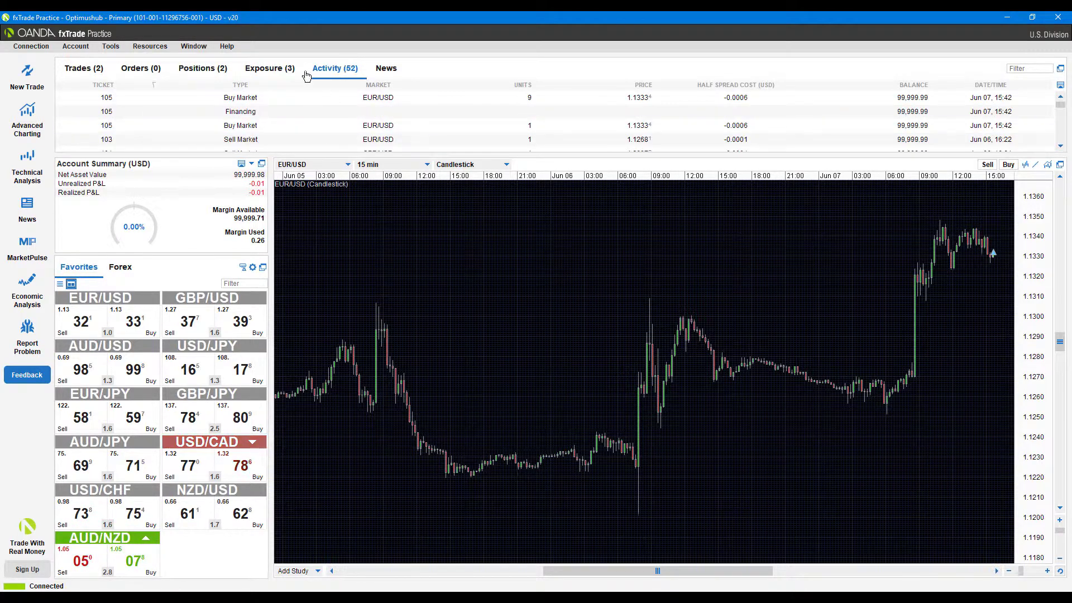
left_click(382, 70)
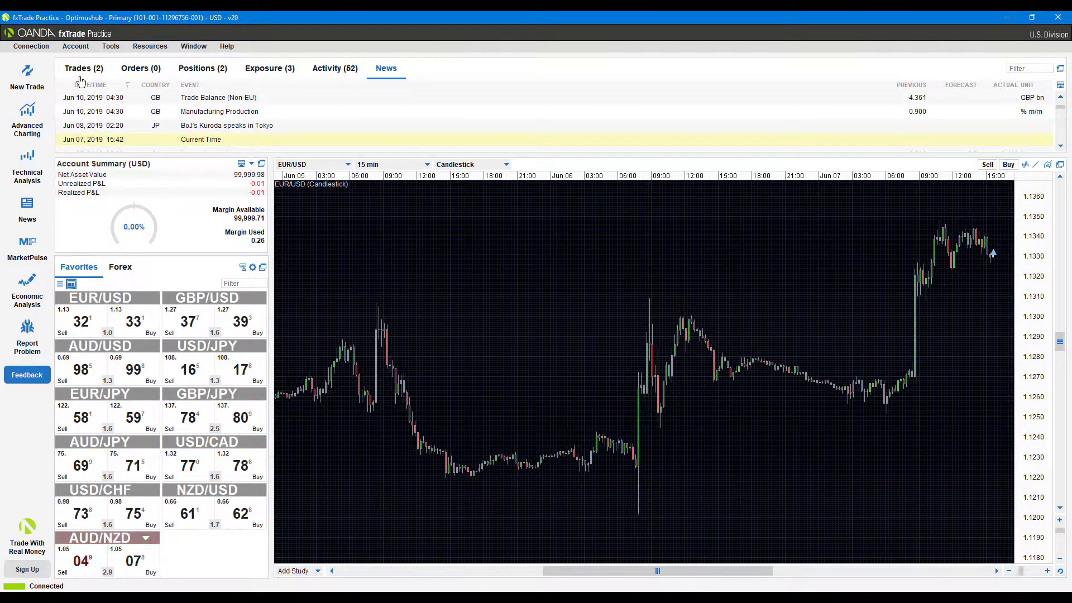
left_click(93, 71)
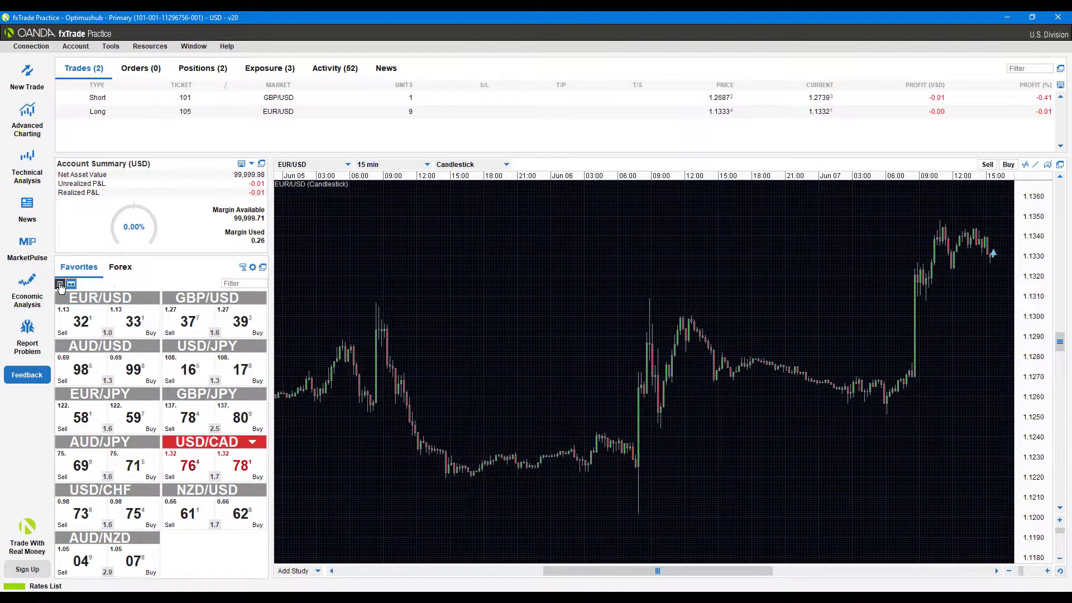
Step: Toggle the Favorites rates between list and tiles, leaving them as a list
left_click(61, 286)
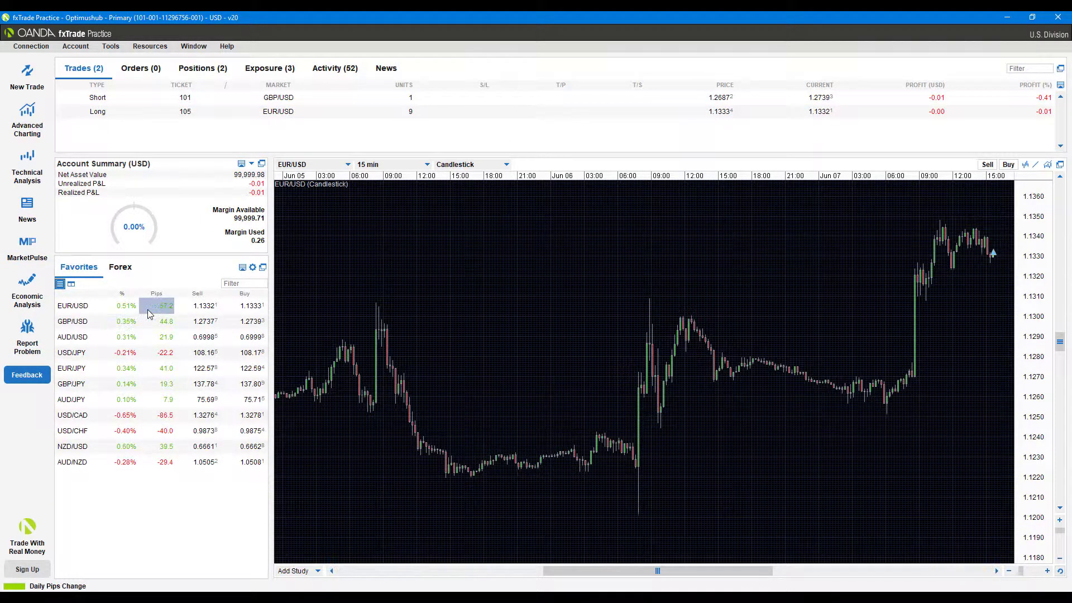
left_click(71, 285)
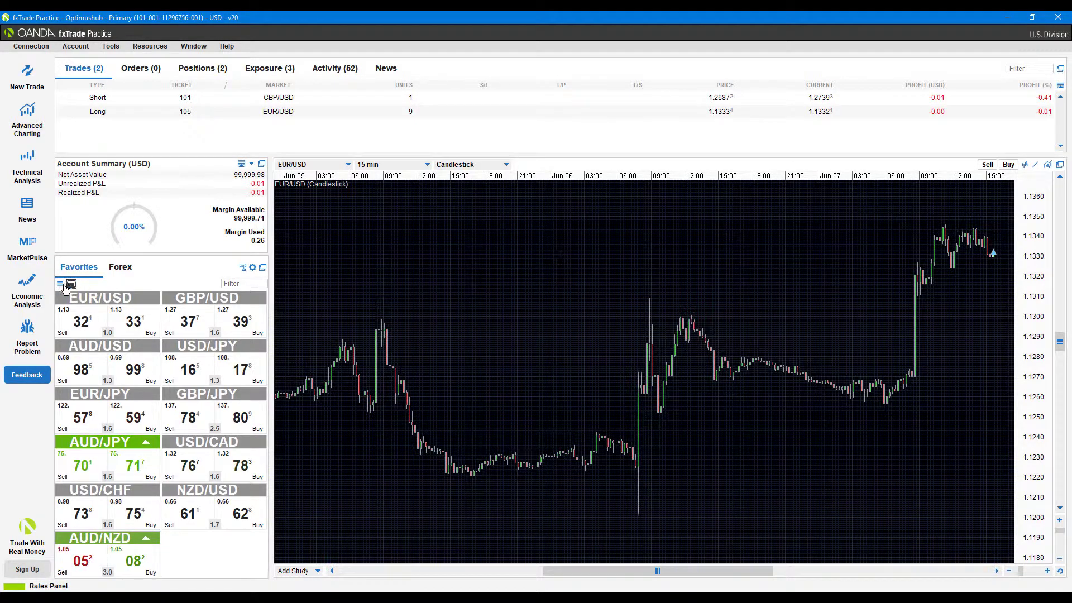
left_click(61, 285)
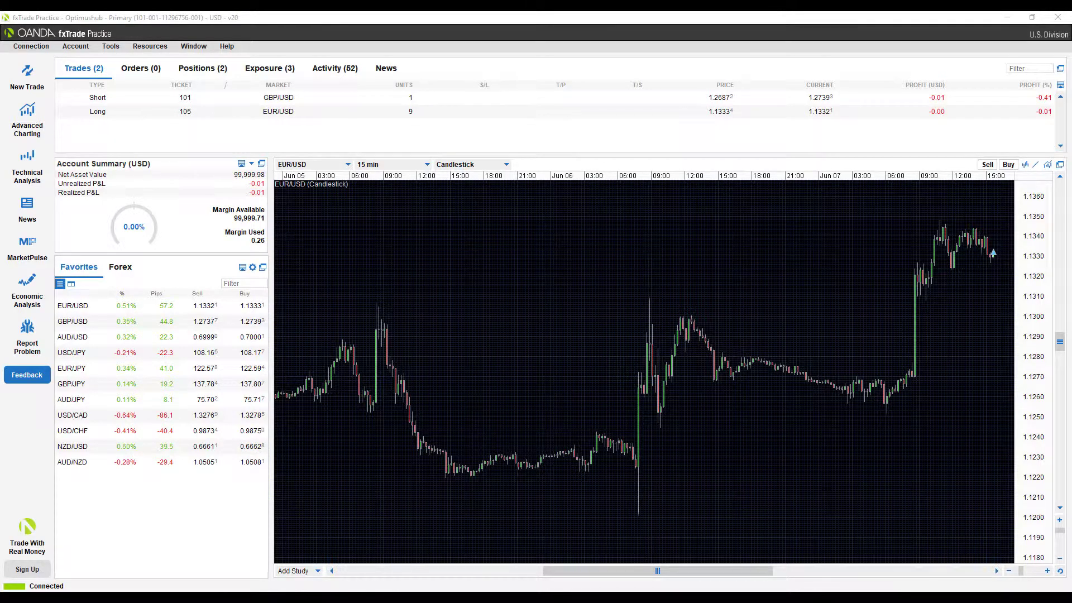
Step: Pop the EUR/USD chart out into its own window, move it, then dock it back
left_click(1060, 164)
left_click_drag(734, 96, 891, 98)
left_click(899, 97)
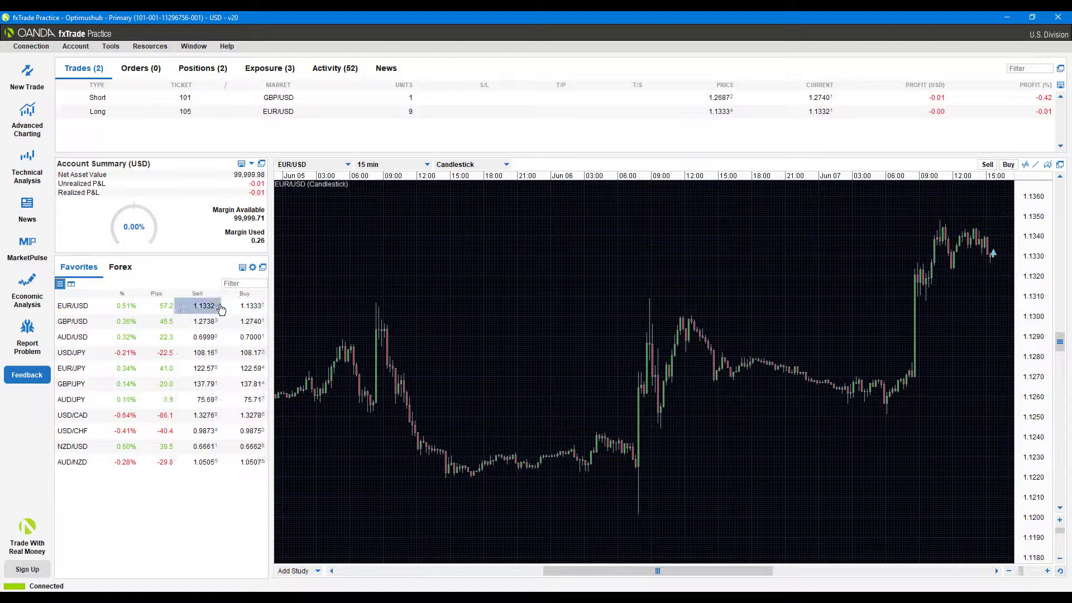
Step: Sell 12 EUR/USD units with take profit 1.13151, accepting the reversal into a 3-unit short
left_click(220, 309)
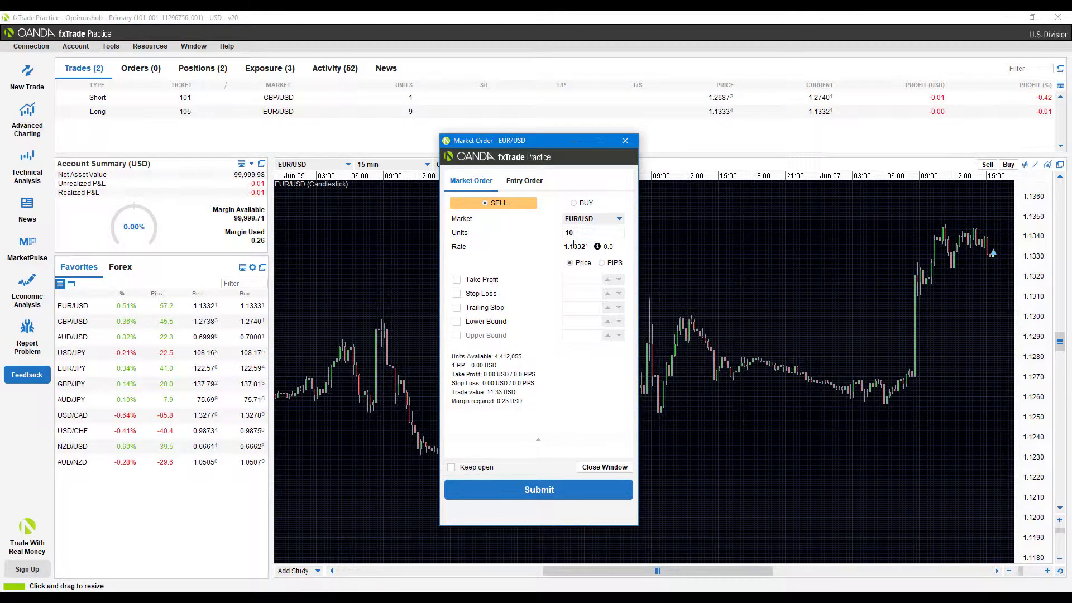
left_click(489, 284)
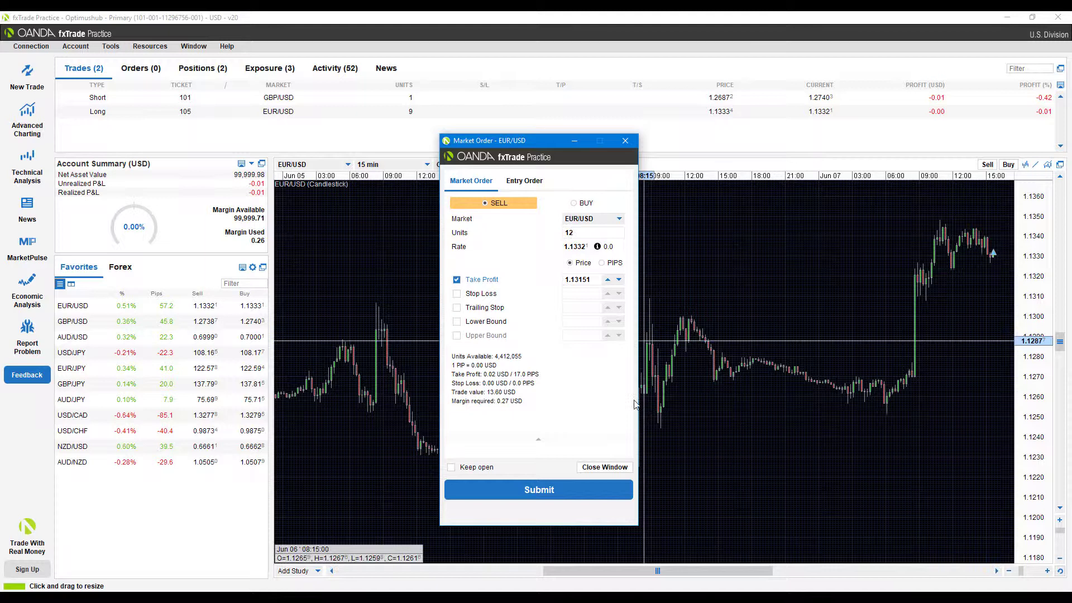
left_click(538, 494)
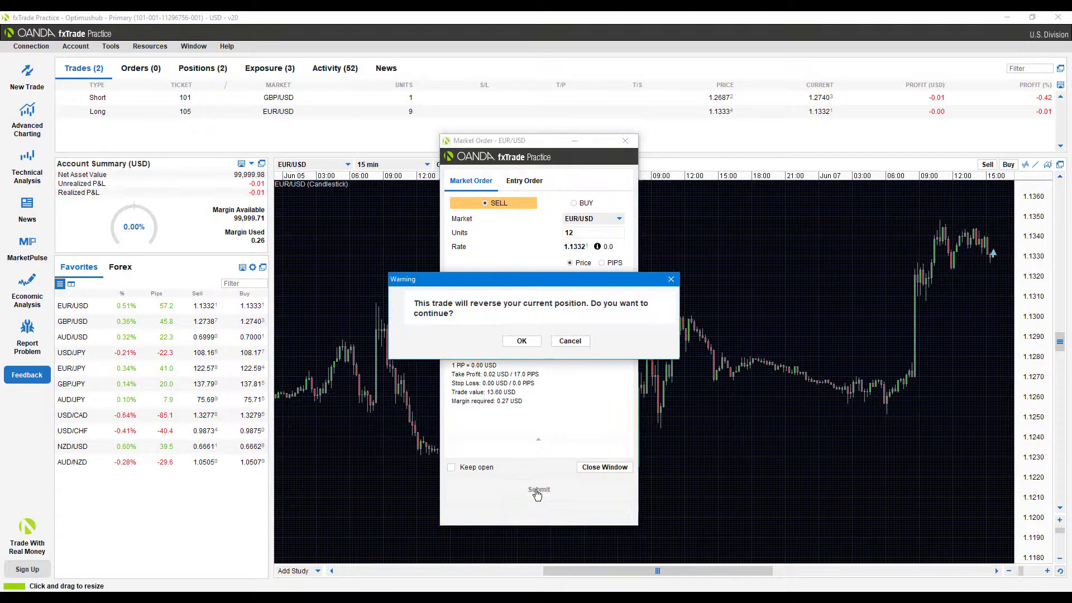
left_click(521, 344)
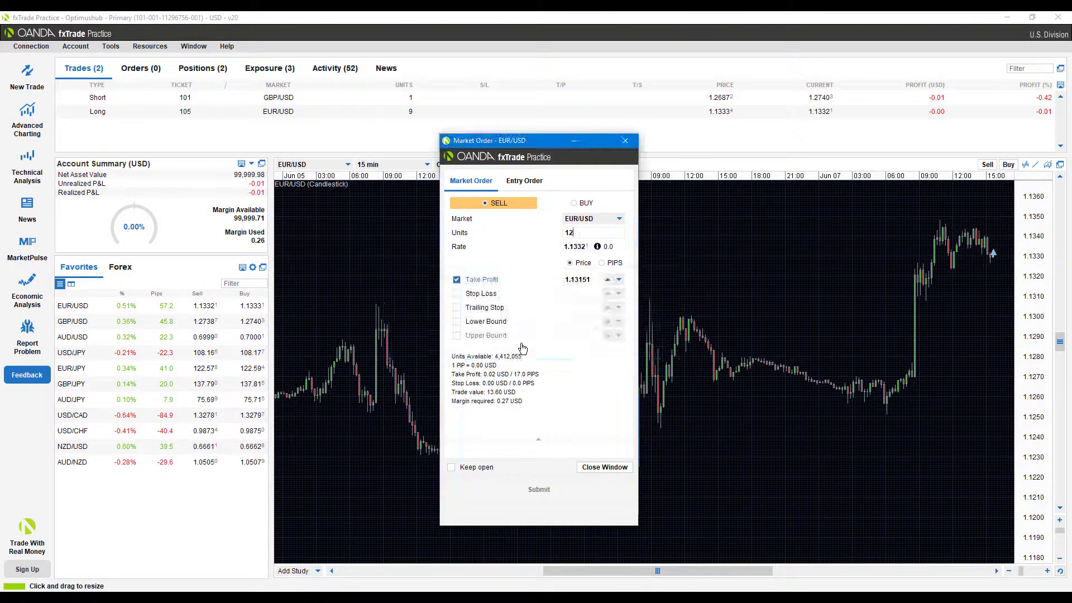
left_click(532, 364)
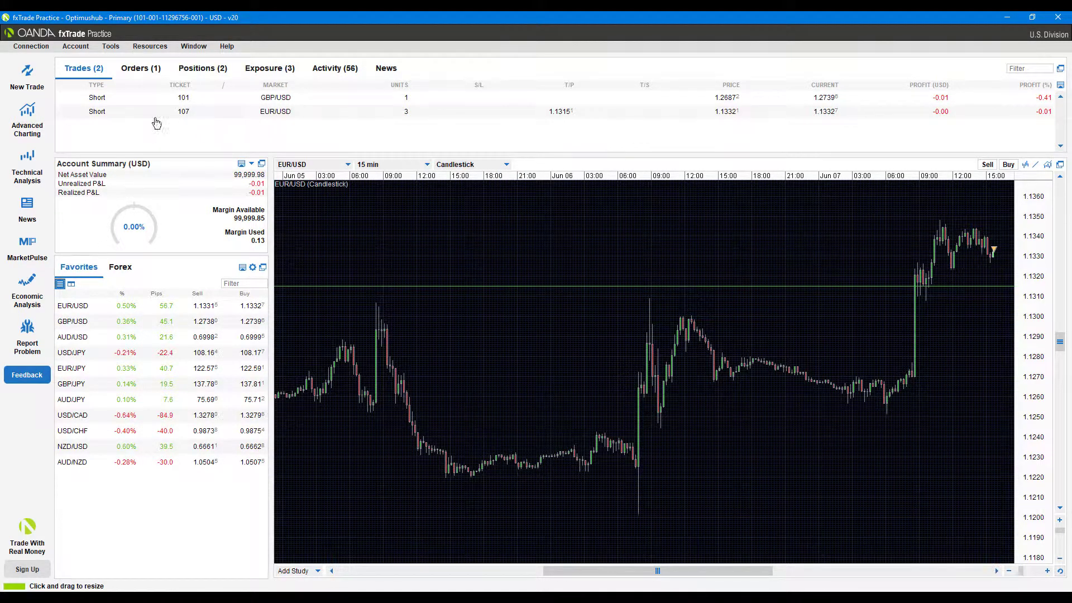
Step: Select the ticket 107 EUR/USD short trade and open the Account menu
left_click(137, 113)
left_click(75, 49)
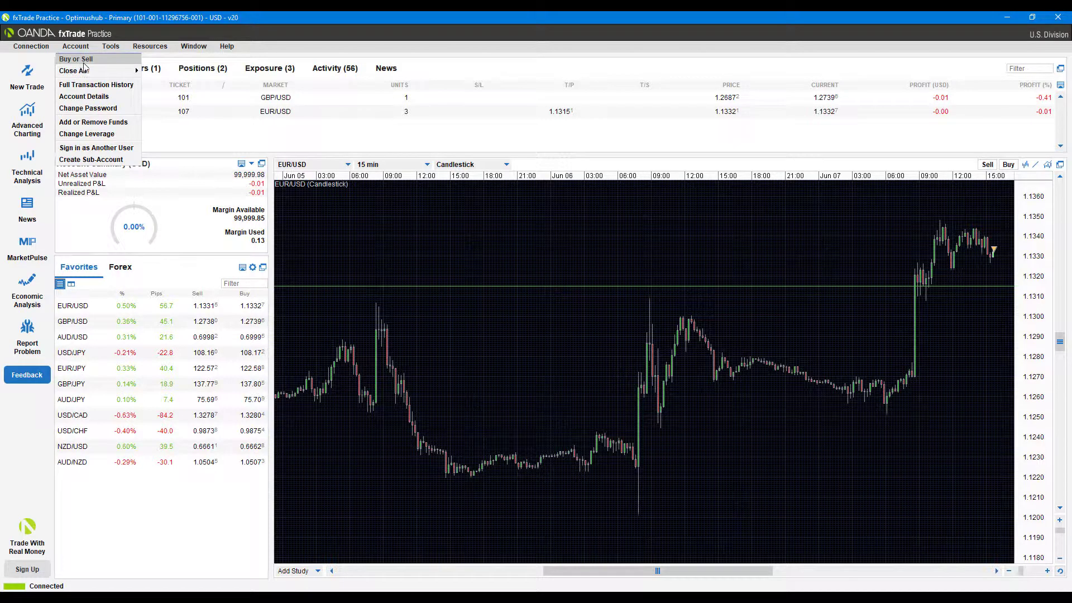
Step: Open a 10-unit EUR/USD buy ticket via Account > Buy or Sell, then close it unsubmitted
mouse_move(103, 74)
left_click(105, 62)
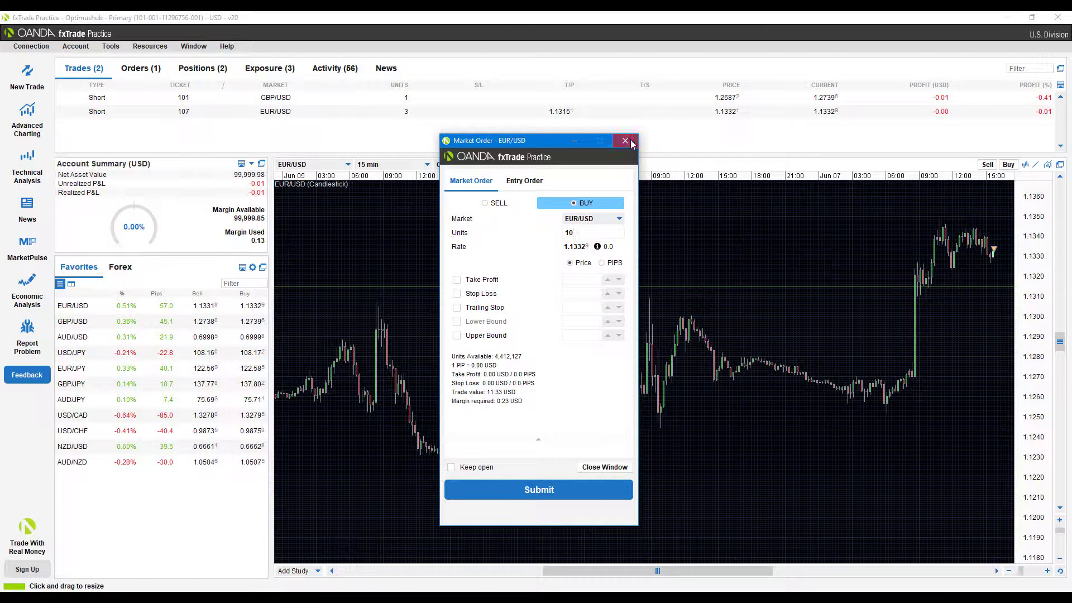
left_click(626, 140)
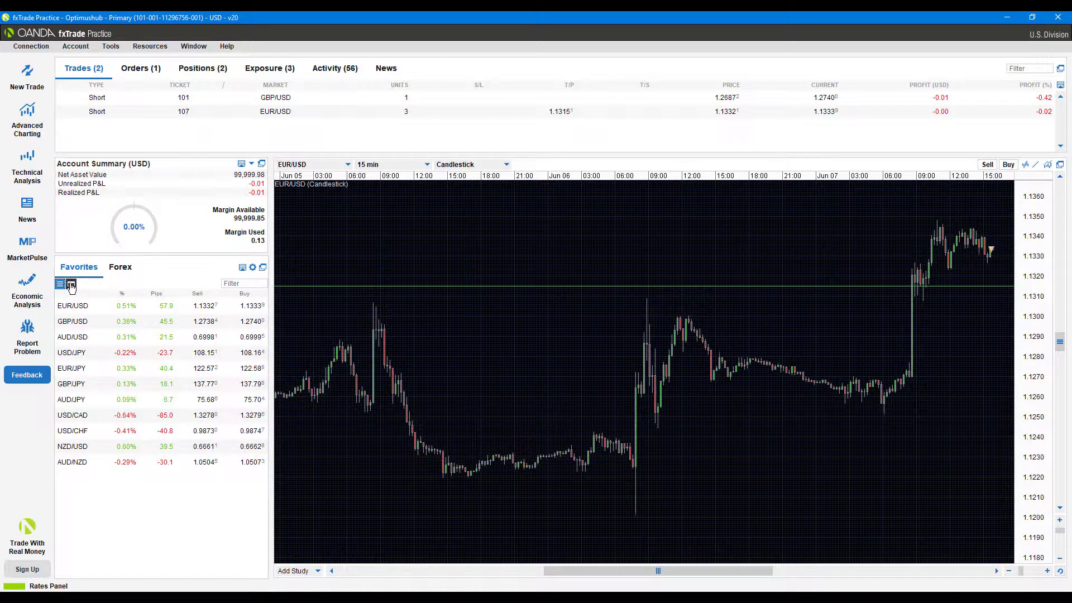
Step: Display Favorites as price tiles and toggle One-Click Mode on, then back off
left_click(71, 285)
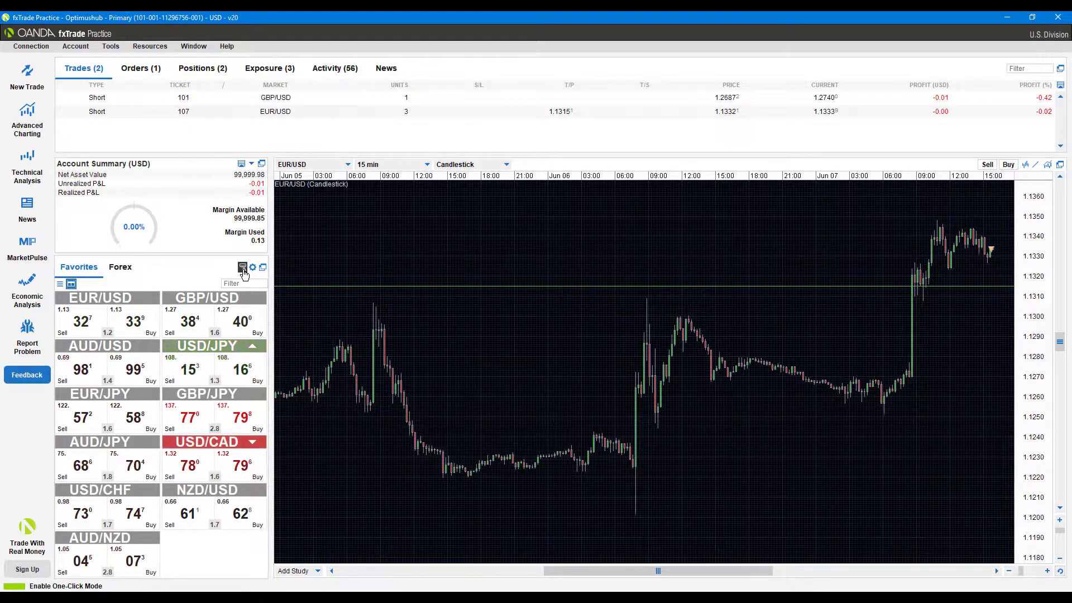
left_click(244, 269)
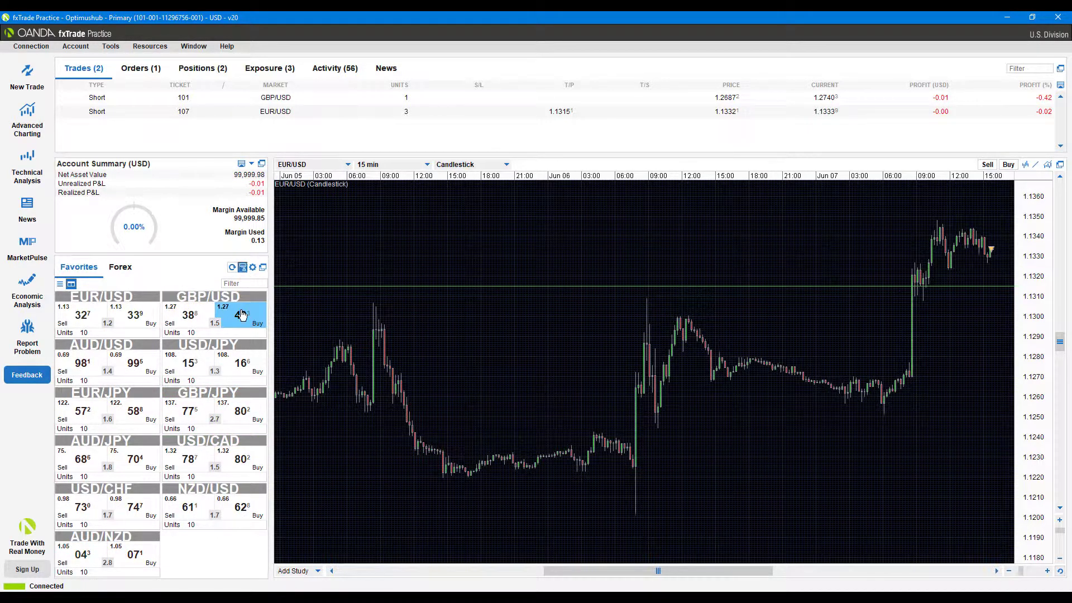
left_click(245, 270)
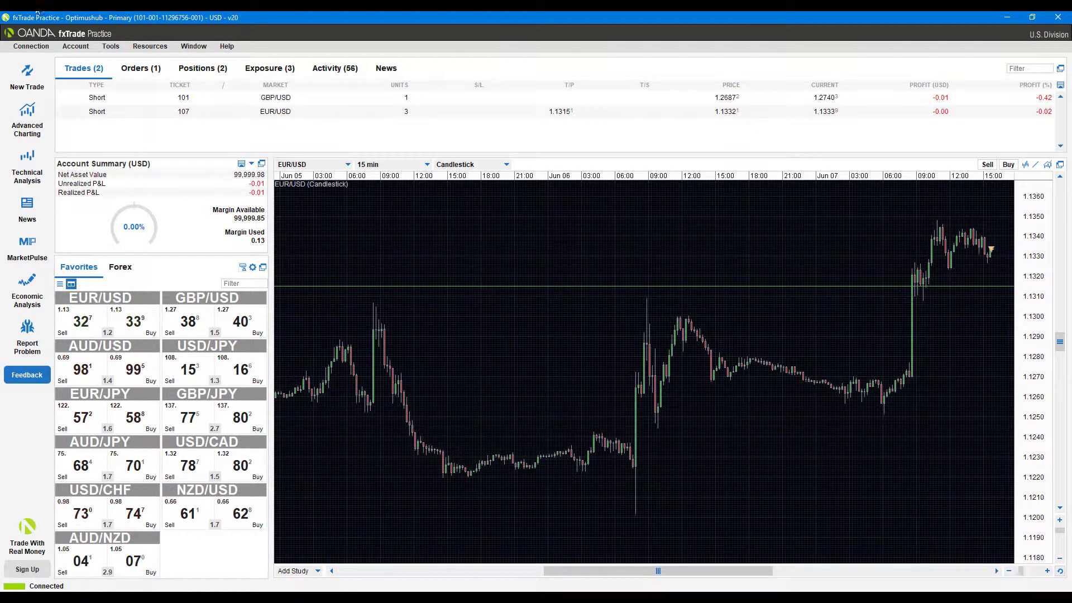
Step: Open and close the account options and the New Trade order ticket, twice
left_click(78, 47)
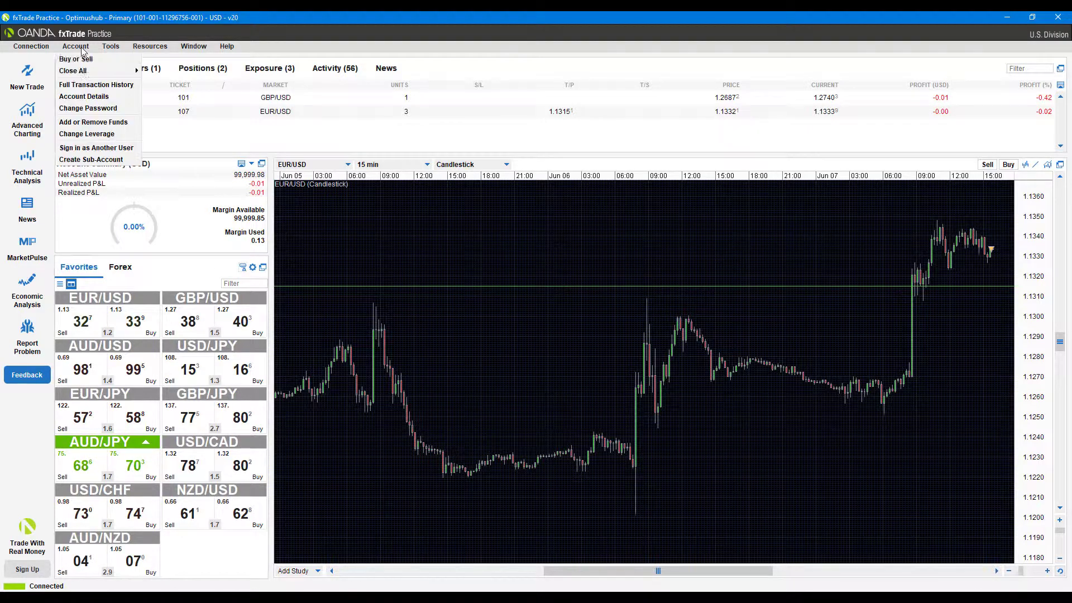
left_click(107, 21)
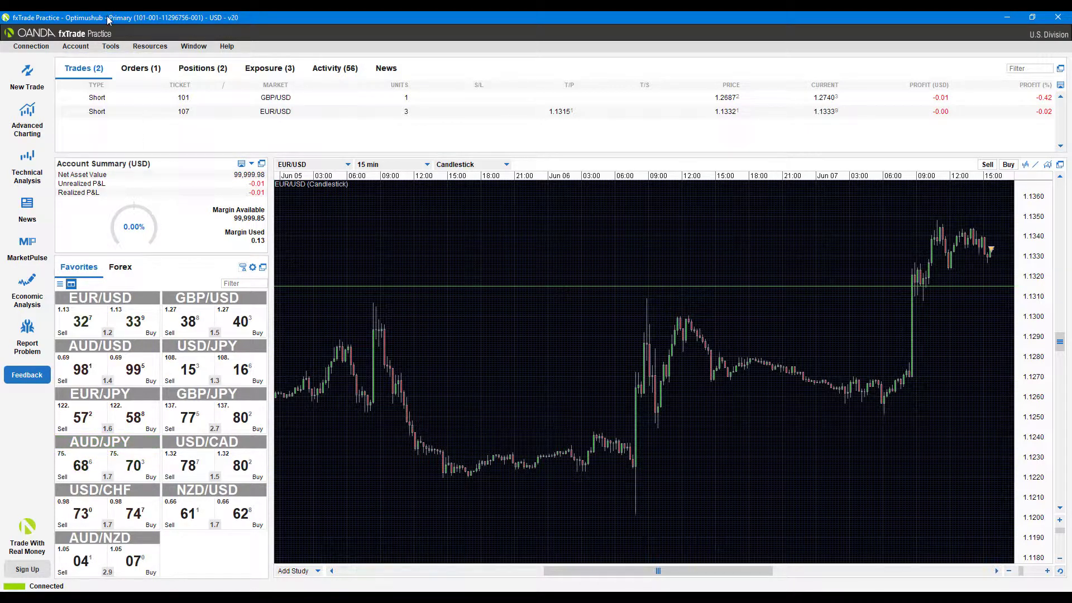
left_click(26, 86)
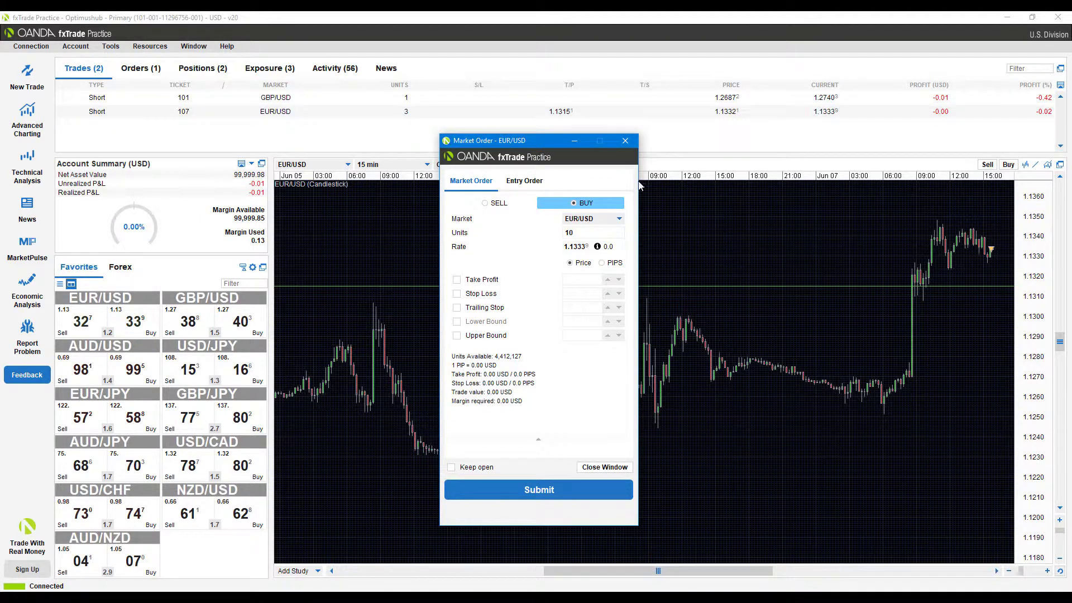
left_click(625, 140)
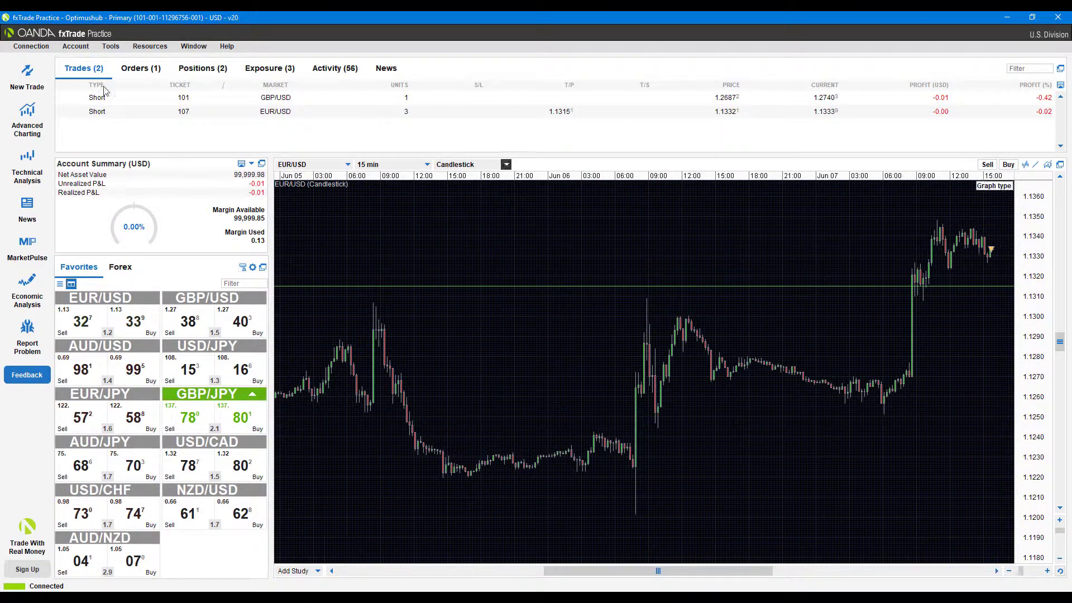
left_click(87, 48)
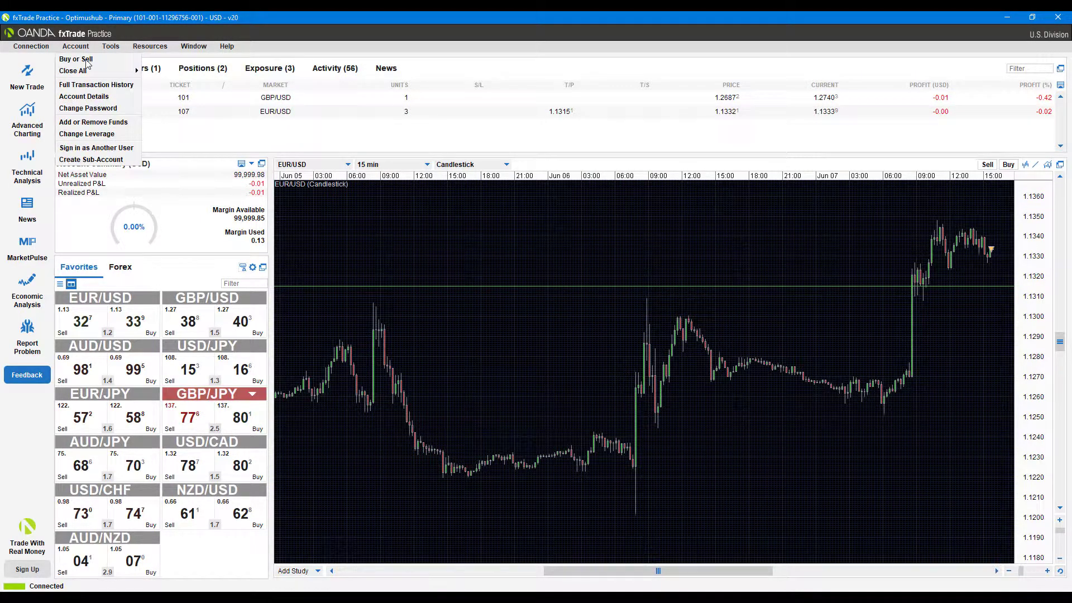
left_click(29, 78)
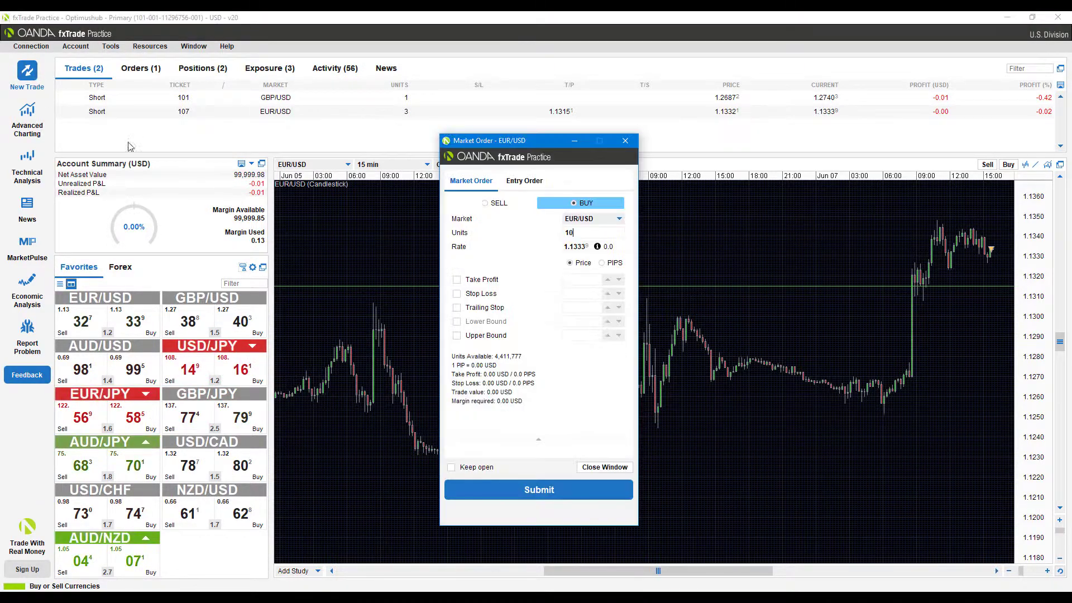
left_click(625, 141)
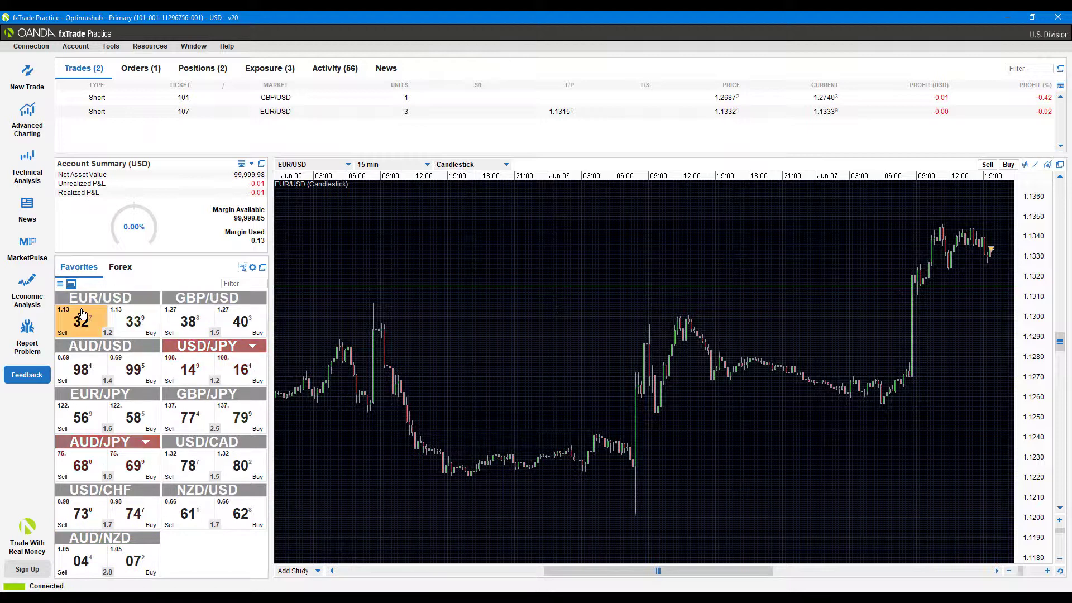
Step: Start a Buy or Sell order, review the currency pair list keeping EUR/USD, then show all Forex pairs
left_click(75, 46)
left_click(81, 60)
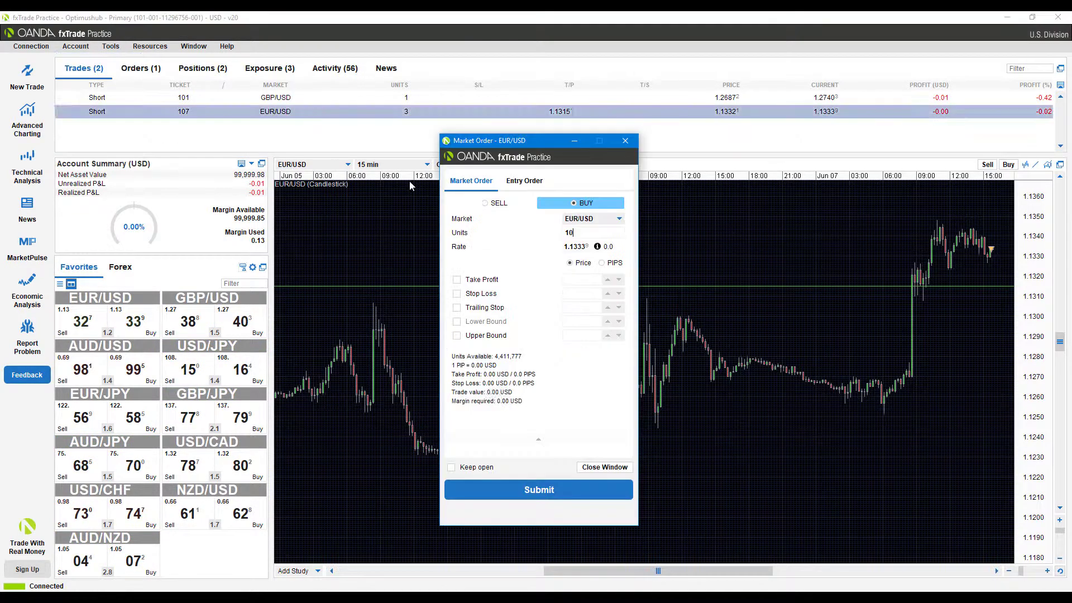
left_click(619, 219)
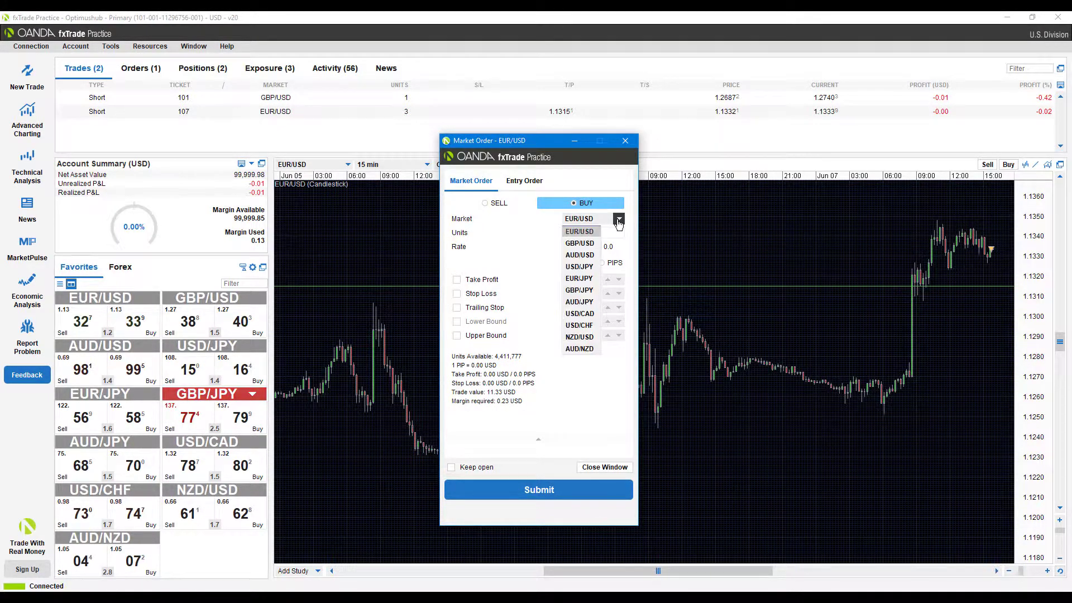
key("Escape")
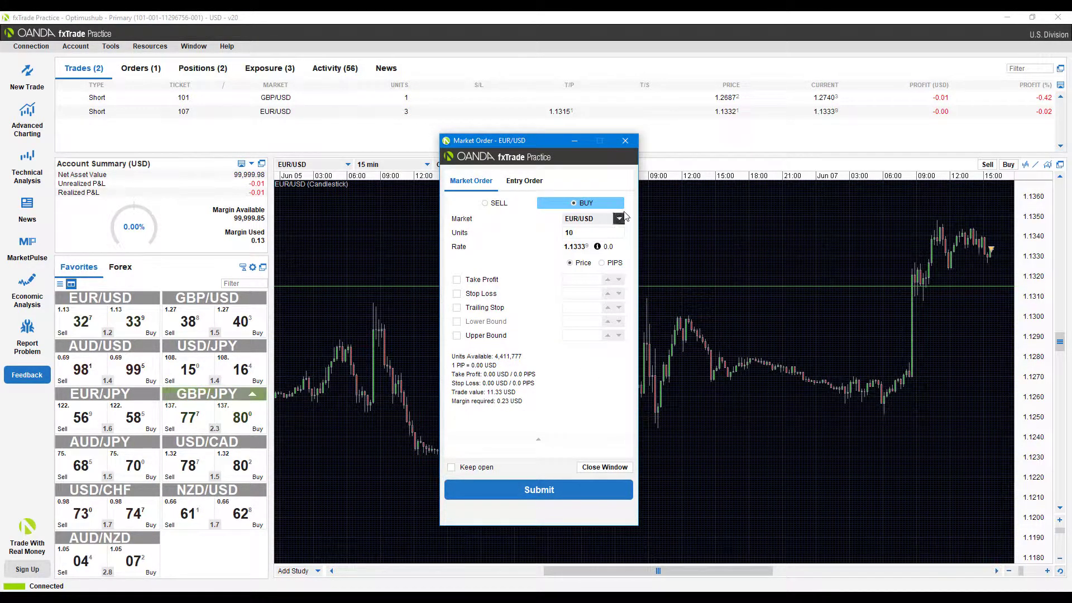
left_click(618, 223)
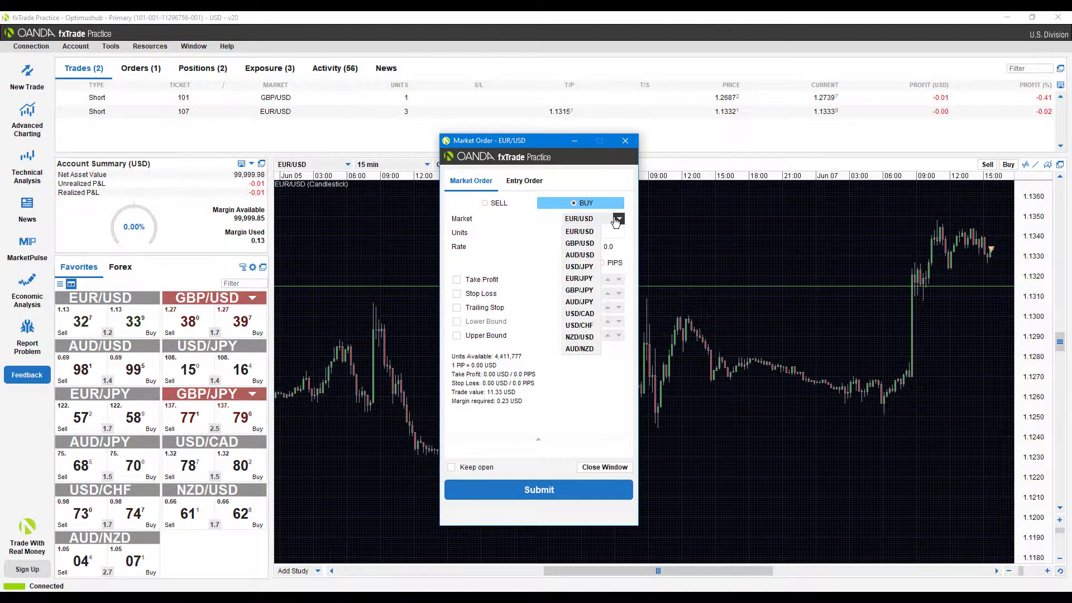
left_click(118, 269)
Step: Switch the Forex rates to list view with change, pips, sell and buy columns
scroll(162, 425, "down", 5)
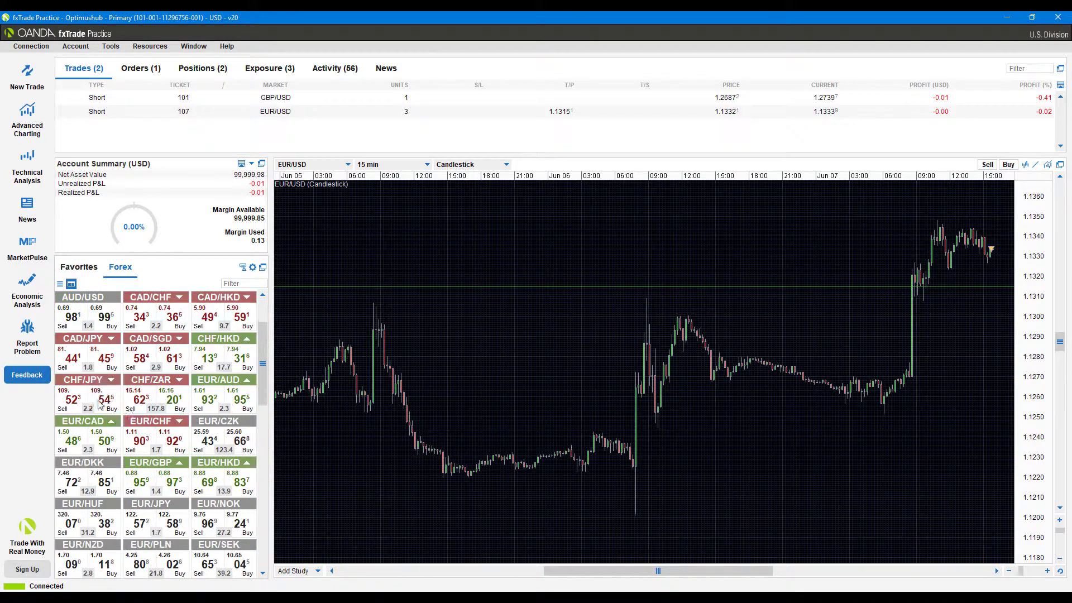
left_click(60, 283)
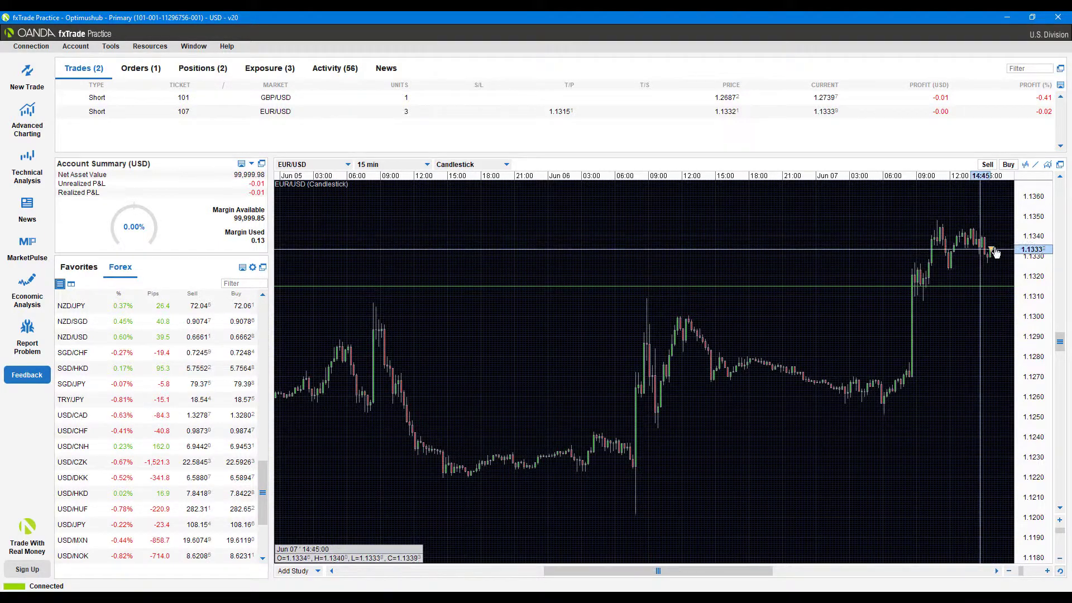
Step: Dismiss the Add Study window and open the EUR/USD chart's menu with market and entry orders for 10 units
double_click(980, 293)
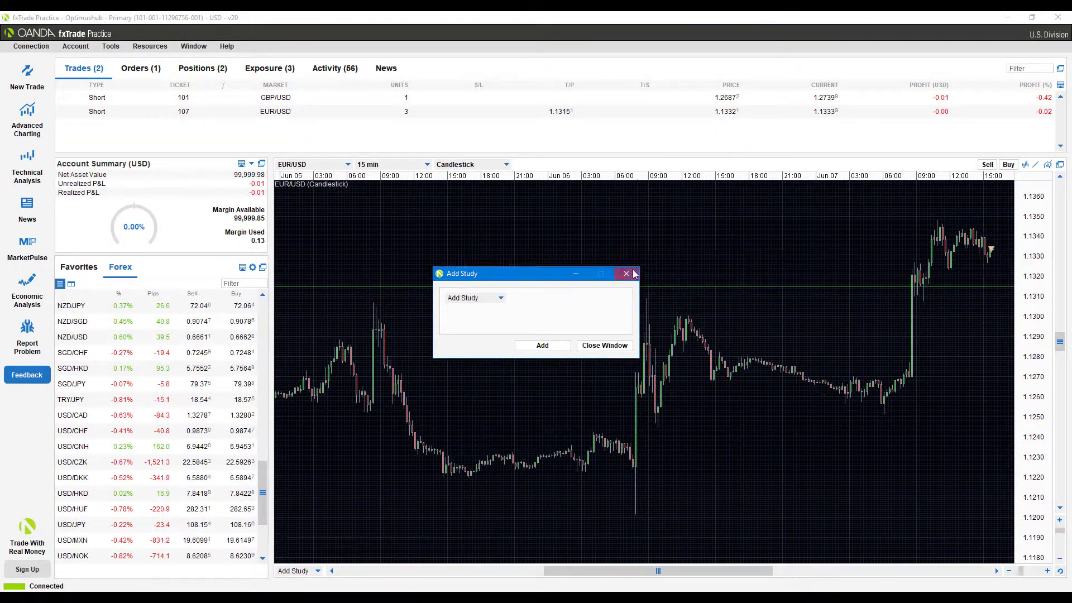
left_click(939, 340)
right_click(938, 339)
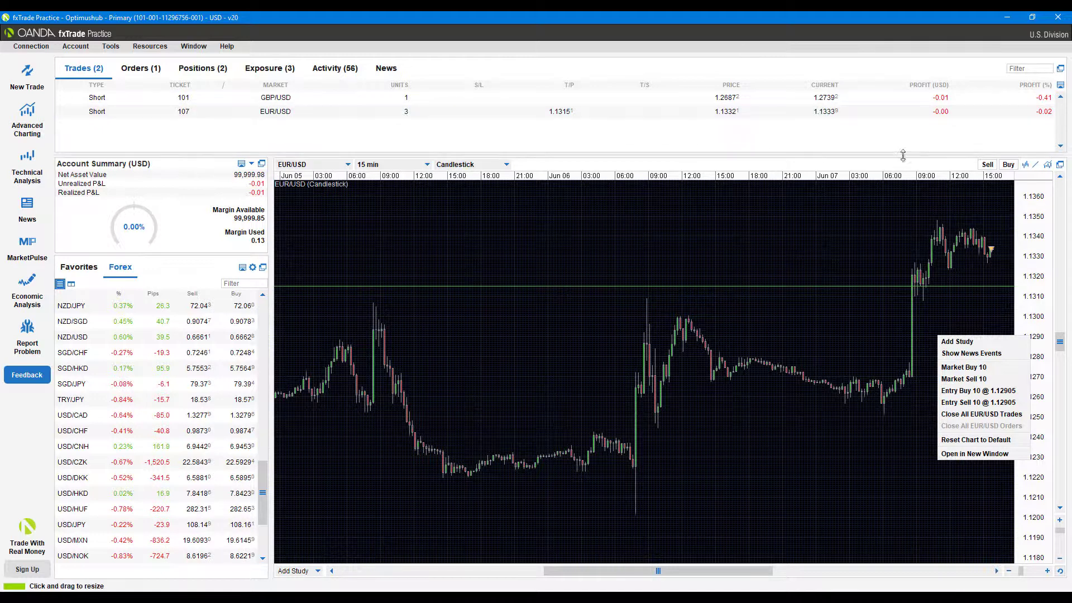
Step: Close the chart's quick-trade menu without placing an order, leaving the 15-minute EUR/USD chart
left_click(1019, 194)
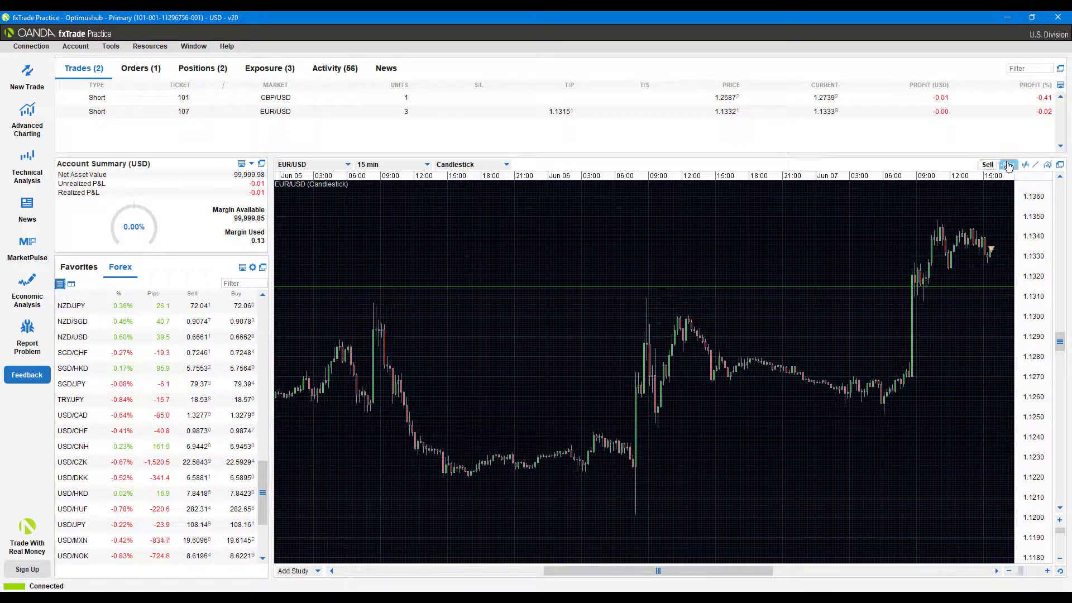